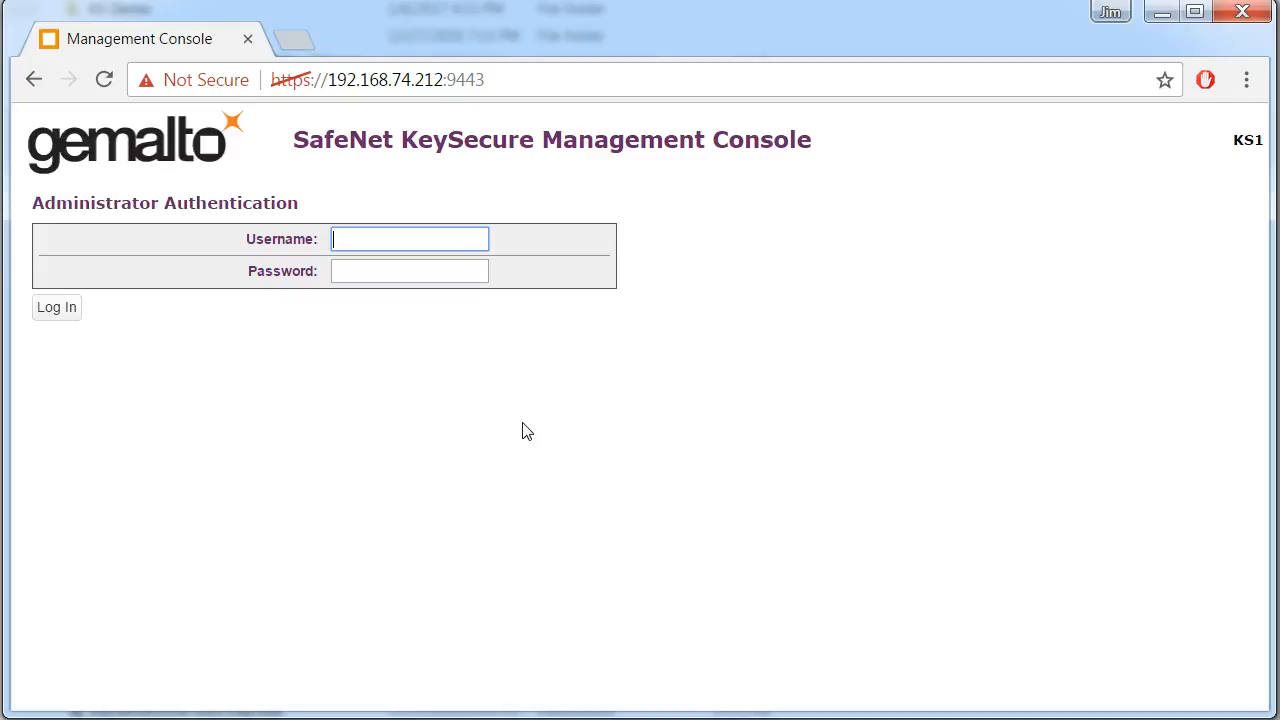
Log in to the KeySecure Management Console with the username admin and the account password
{"action": "type", "text": "dmin"}
{"action": "key", "text": "Tab"}
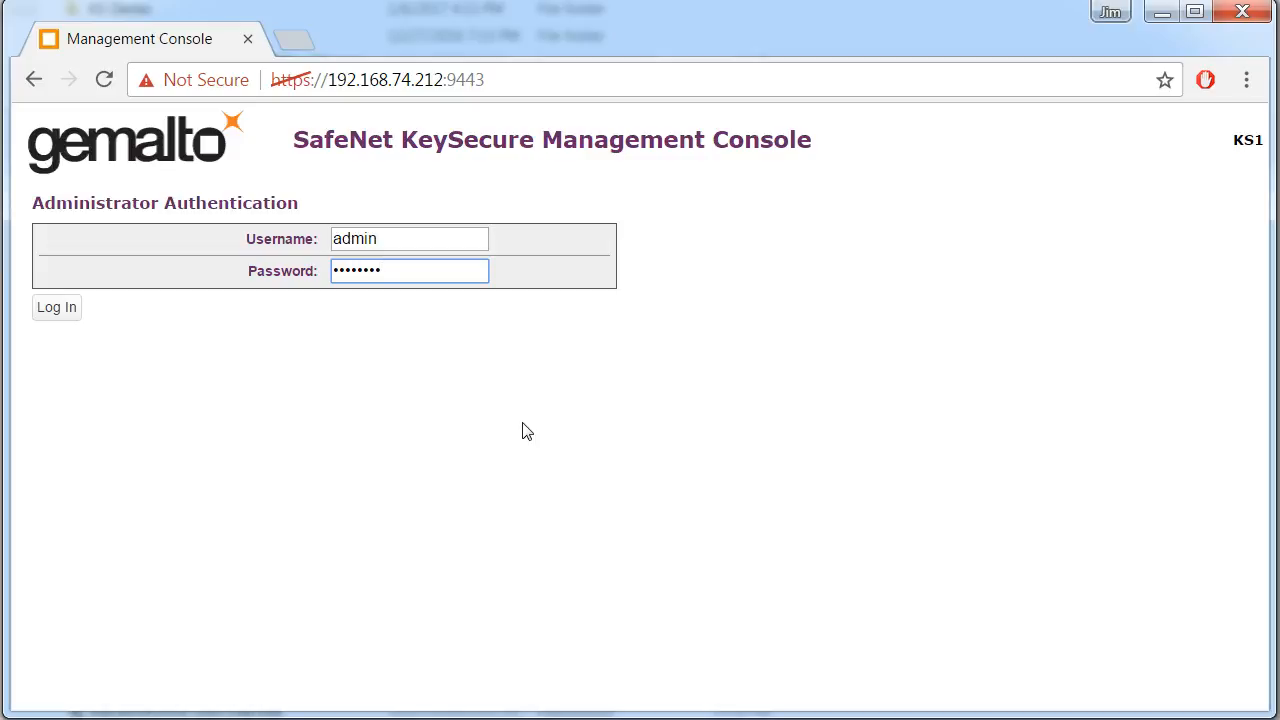
{"action": "key", "text": "Return"}
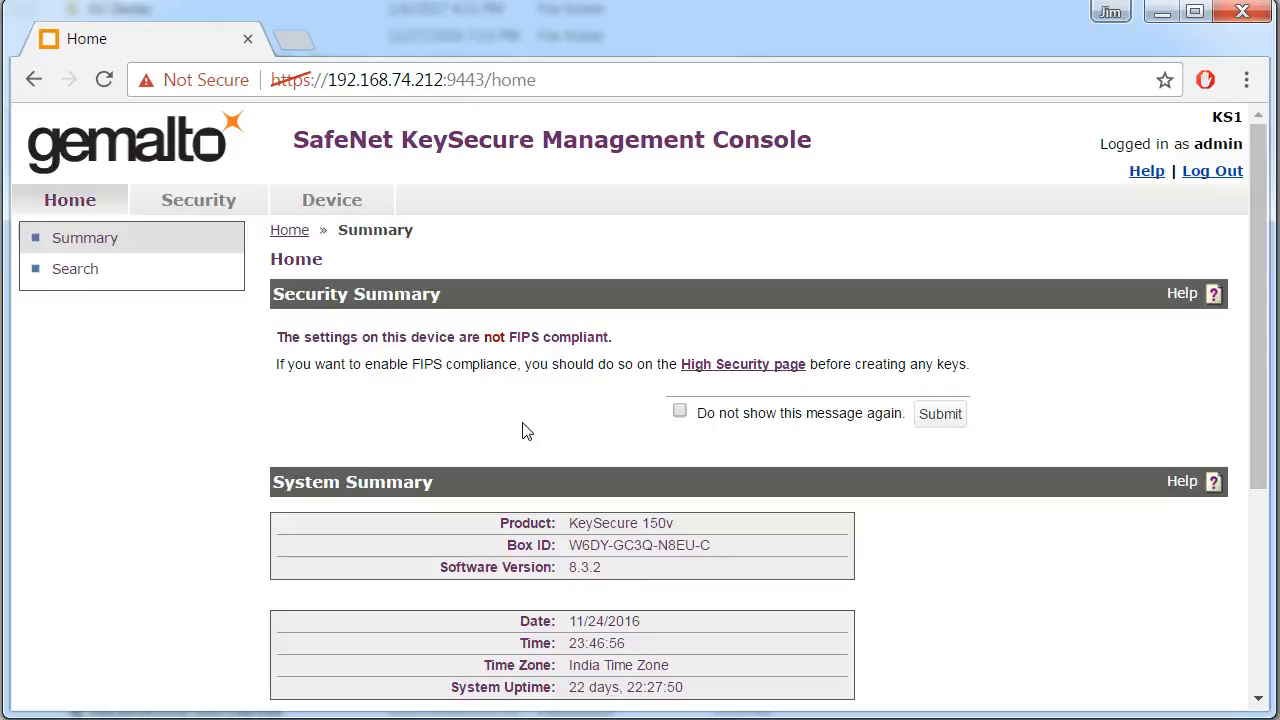
Start creating a new managed key in the Security section and name it PA_DEMO_TEST_KEY5
{"action": "left_click", "coordinate": [198, 200]}
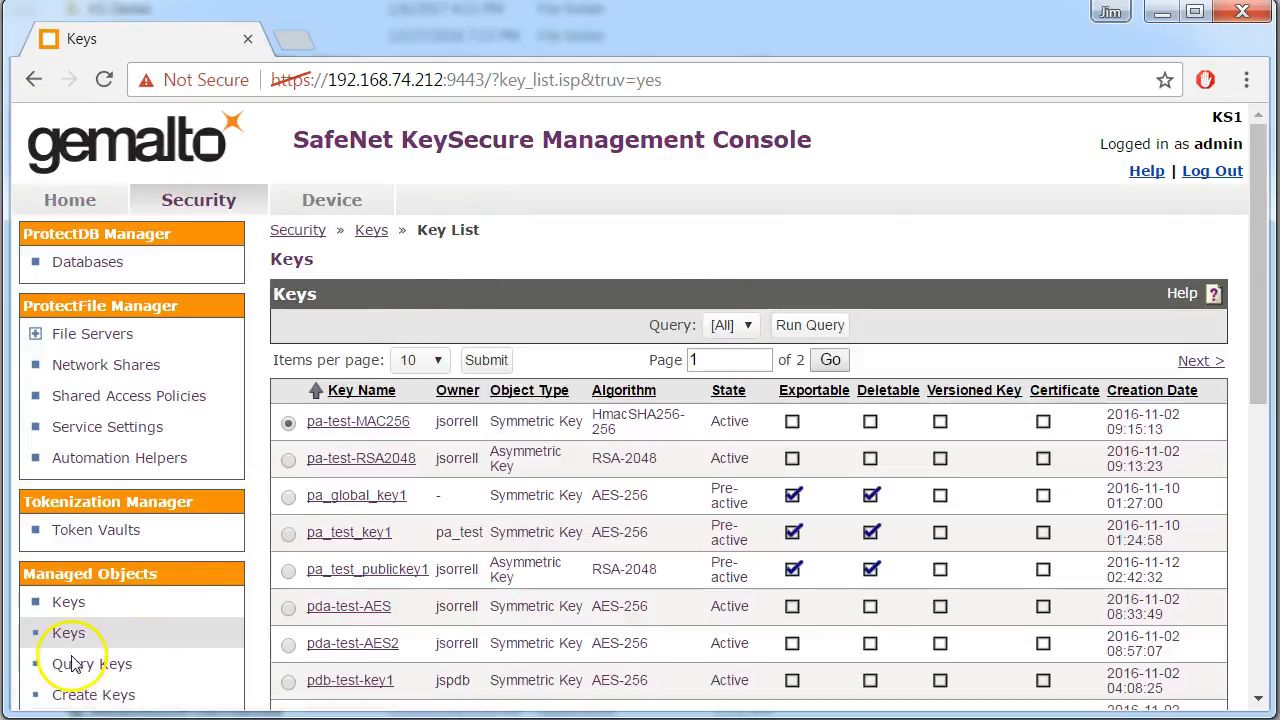
{"action": "scroll", "coordinate": [433, 497], "scroll_direction": "down", "scroll_amount": 5}
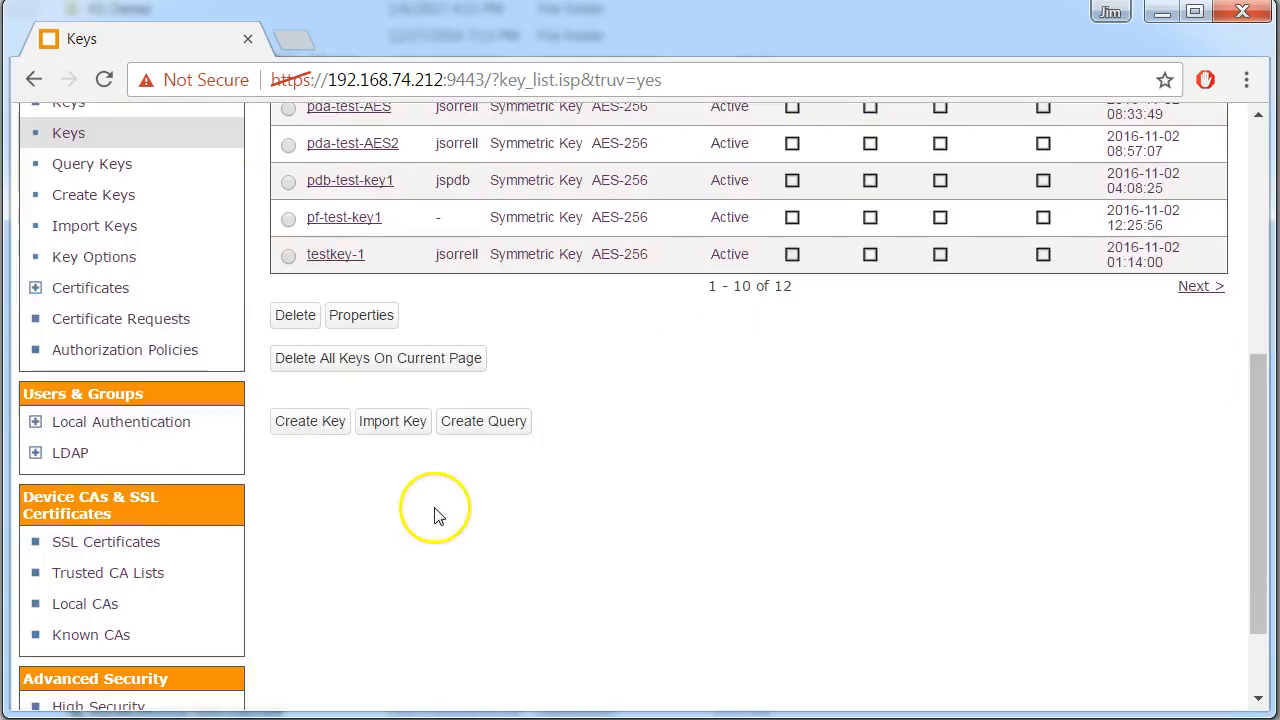
{"action": "left_click", "coordinate": [310, 421]}
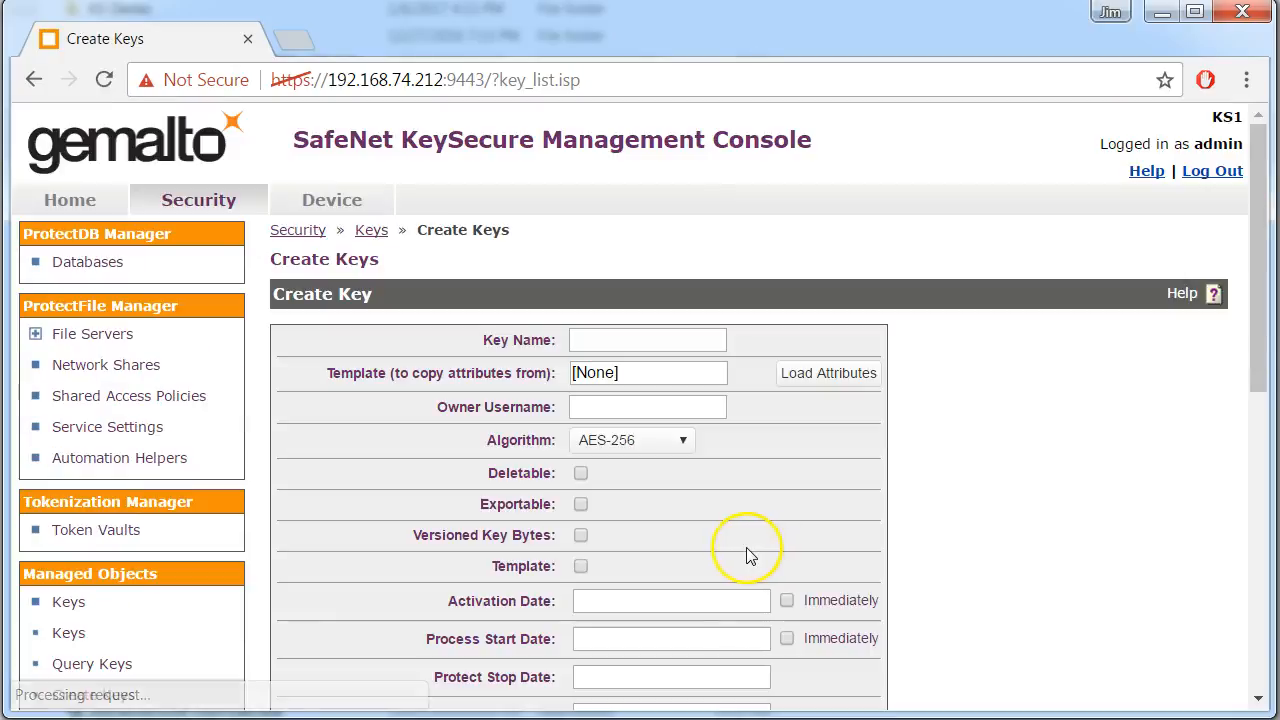
{"action": "left_click", "coordinate": [640, 340]}
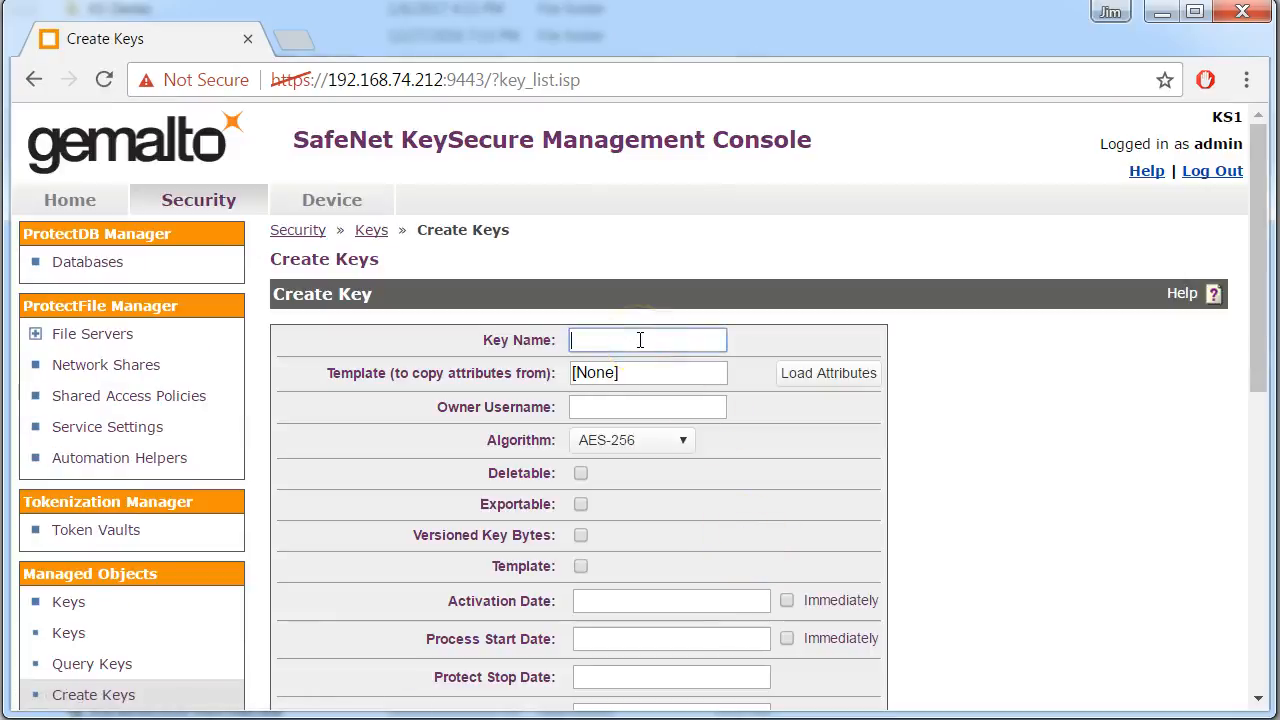
{"action": "type", "text": "PA_DEMO"}
{"action": "type", "text": "_TEST"}
{"action": "type", "text": "_K"}
{"action": "type", "text": "EY"}
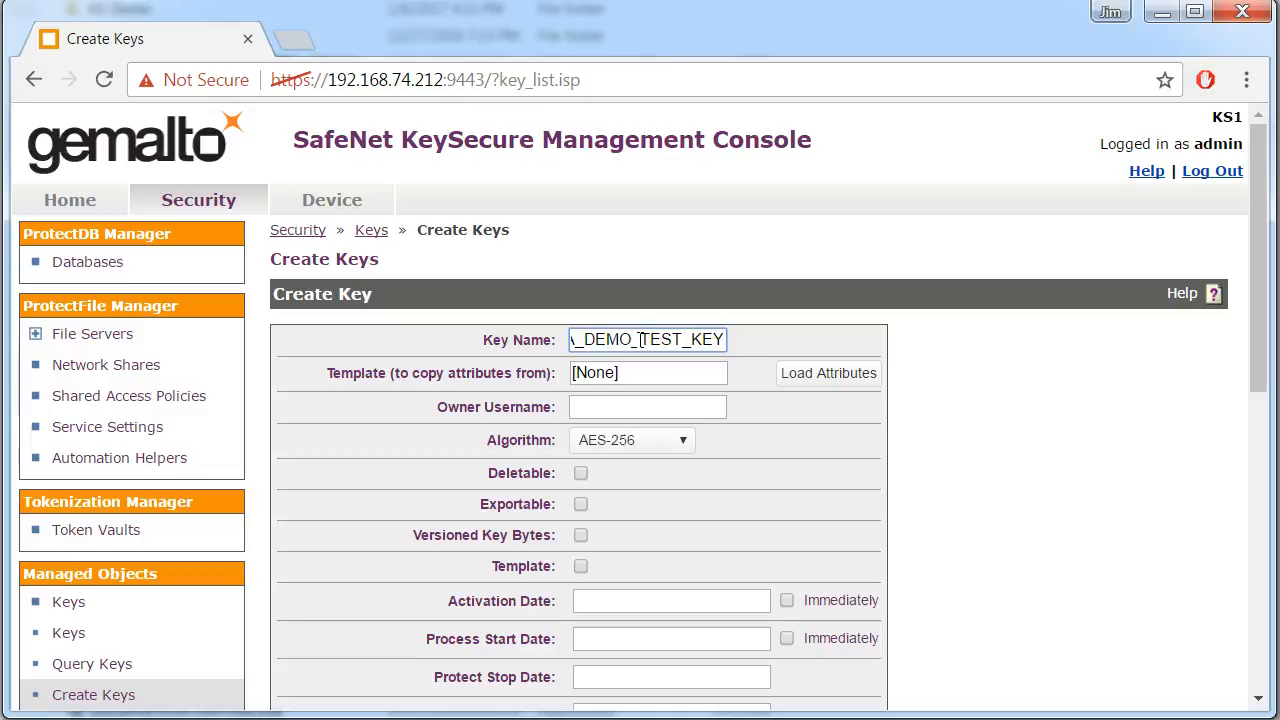
{"action": "type", "text": "5"}
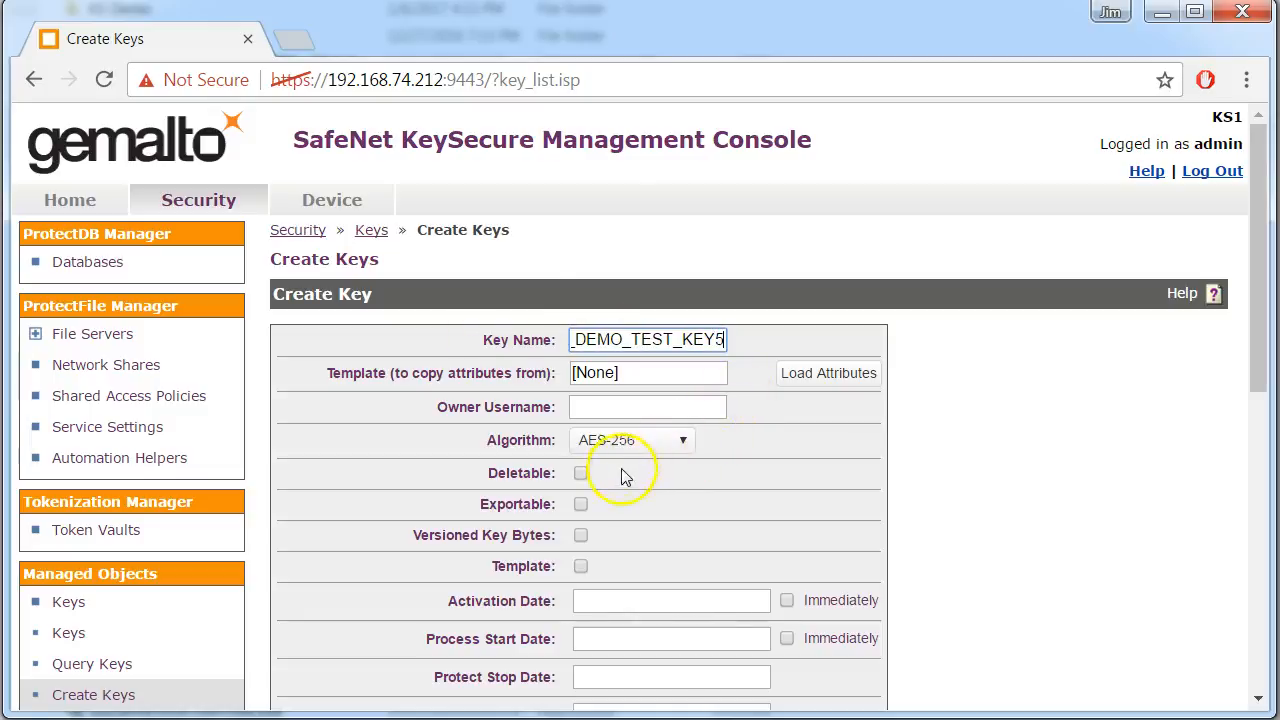
Make the new AES-256 key deletable and exportable, and create it
{"action": "left_click", "coordinate": [580, 473]}
{"action": "left_click", "coordinate": [583, 506]}
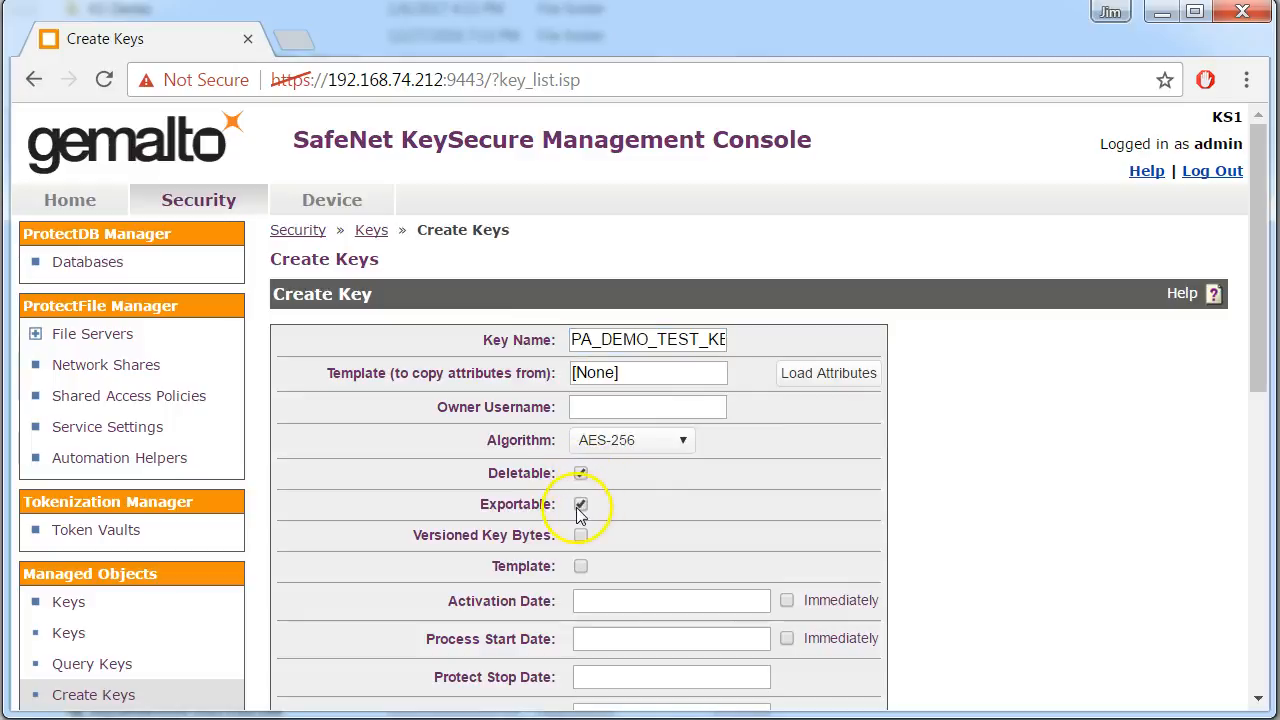
{"action": "scroll", "coordinate": [870, 485], "scroll_direction": "down", "scroll_amount": 2}
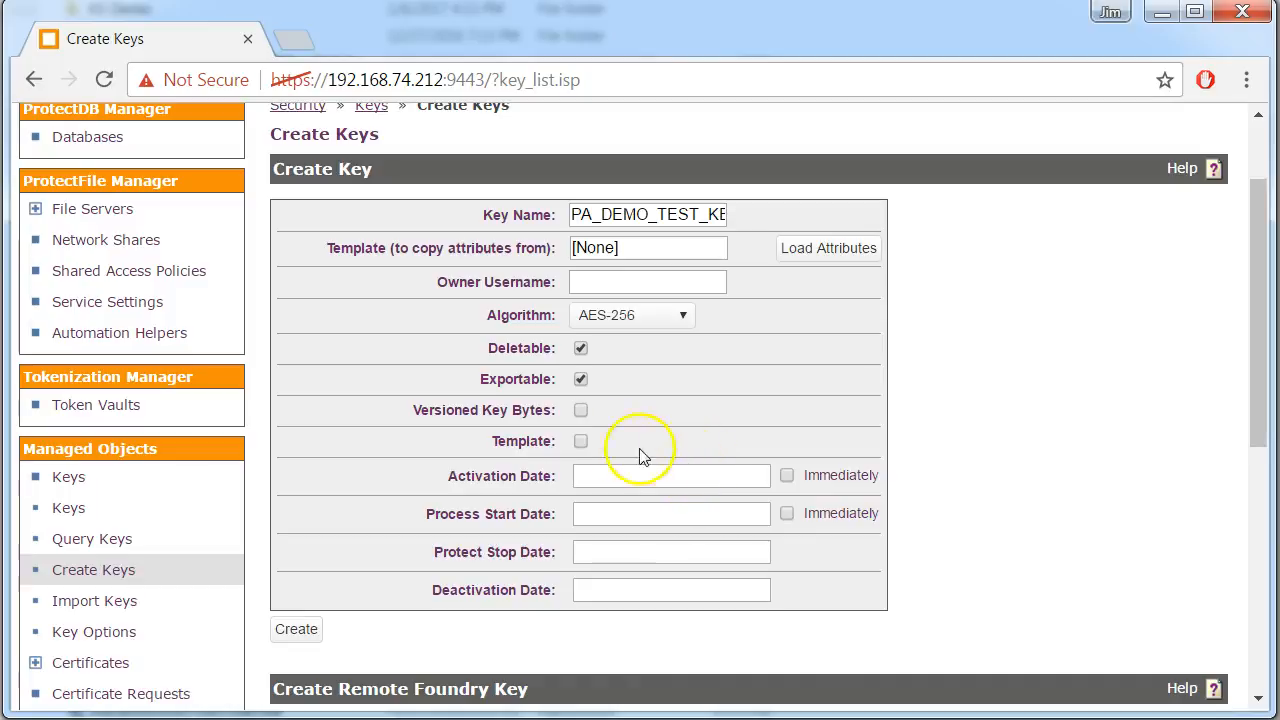
{"action": "scroll", "coordinate": [560, 475], "scroll_direction": "down", "scroll_amount": 2}
{"action": "left_click", "coordinate": [295, 505]}
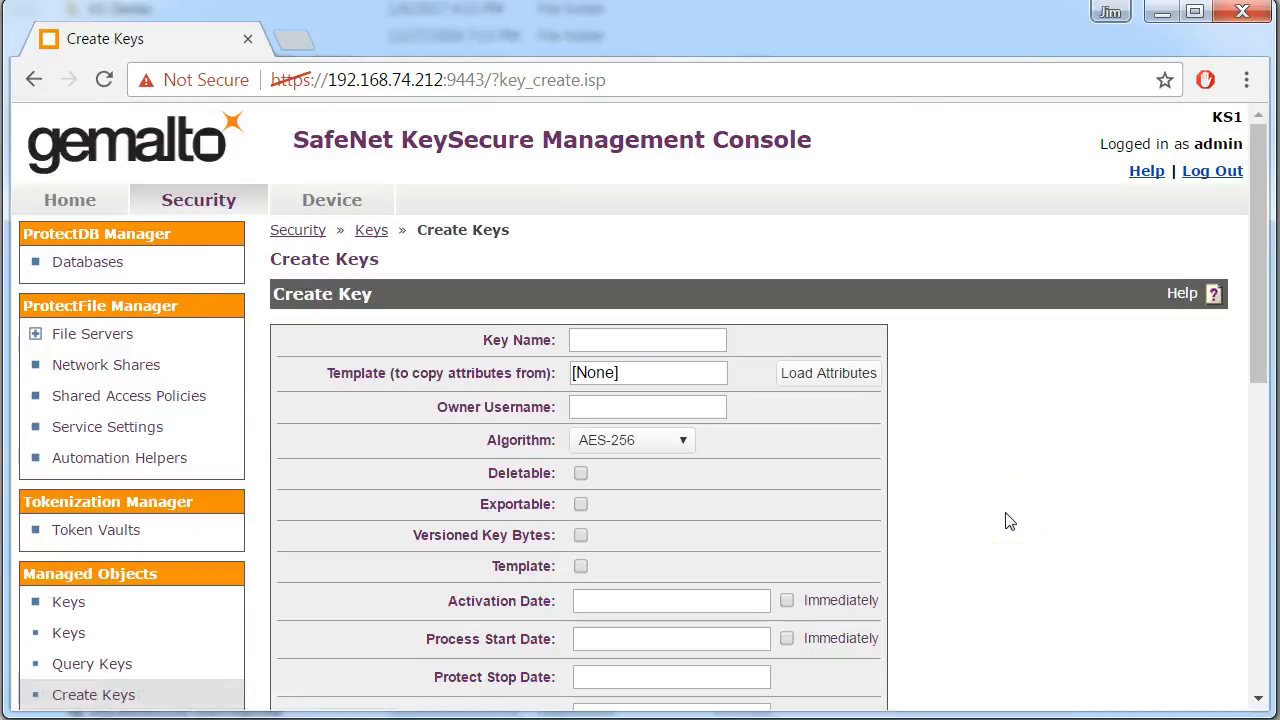
Switch to the AWS Management Console and open the IAM service
{"action": "left_click", "coordinate": [963, 518]}
{"action": "left_click", "coordinate": [910, 345]}
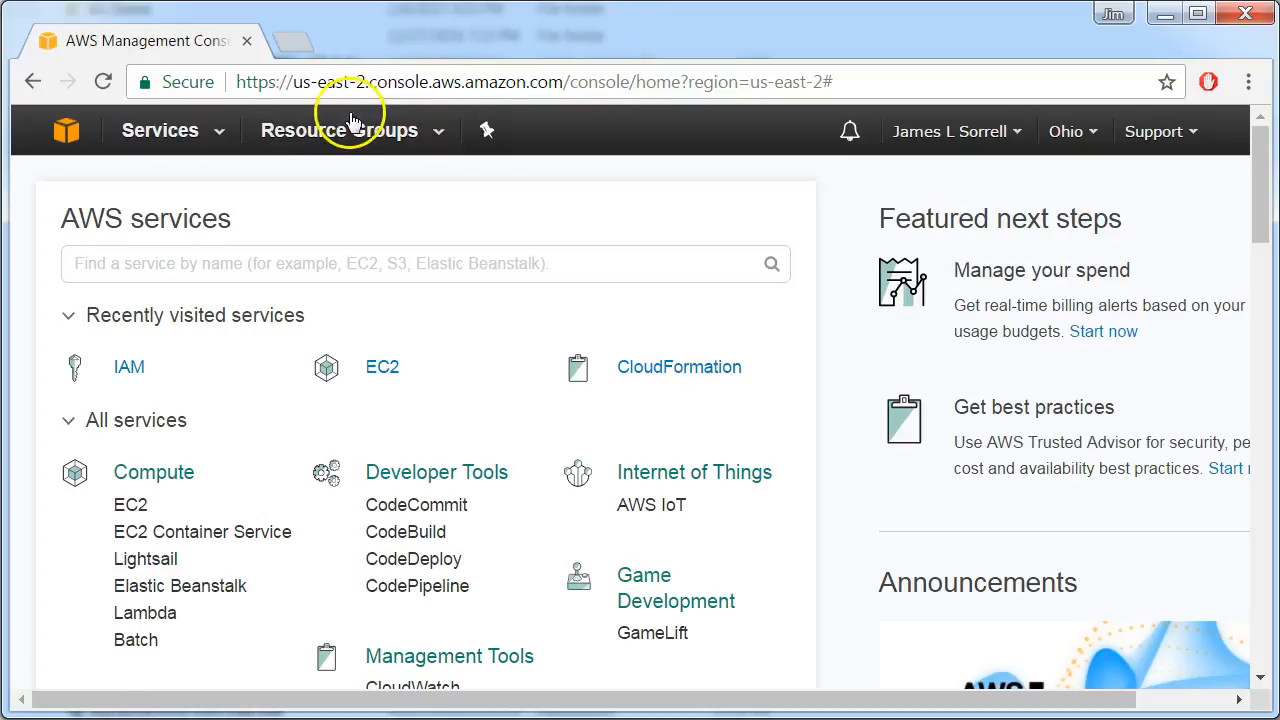
{"action": "left_click", "coordinate": [221, 140]}
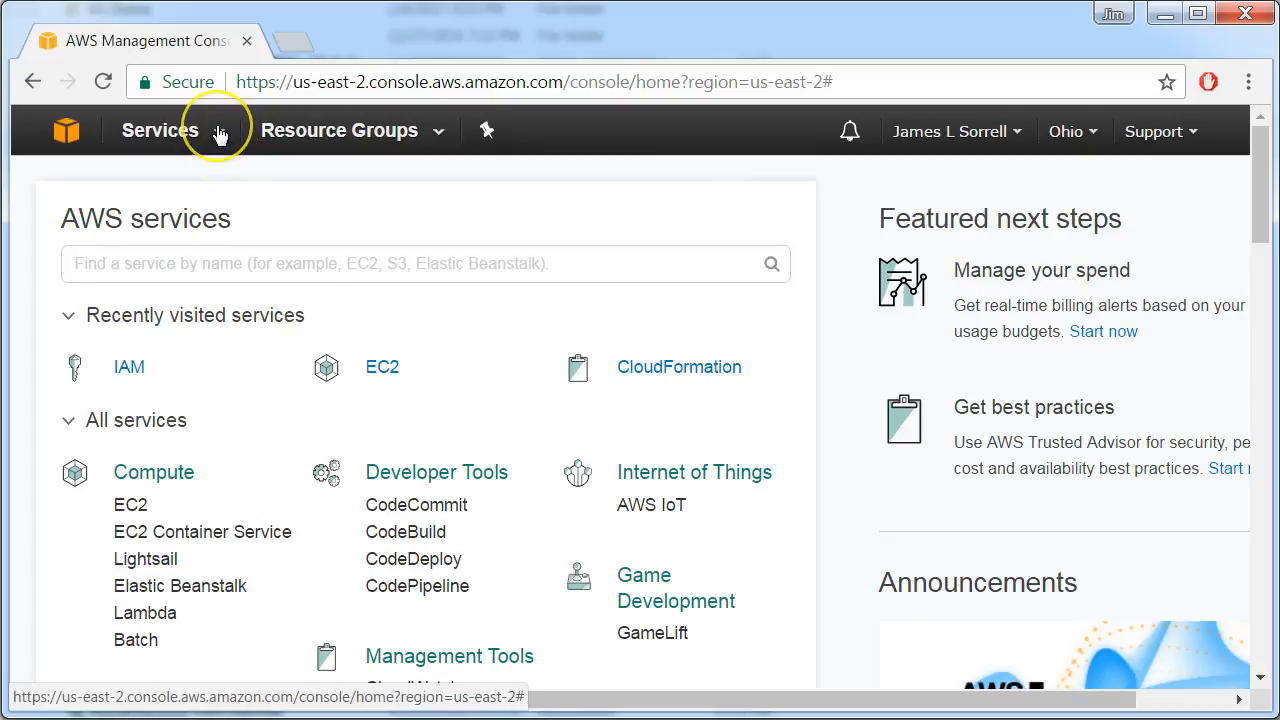
{"action": "scroll", "coordinate": [754, 394], "scroll_direction": "down", "scroll_amount": 4}
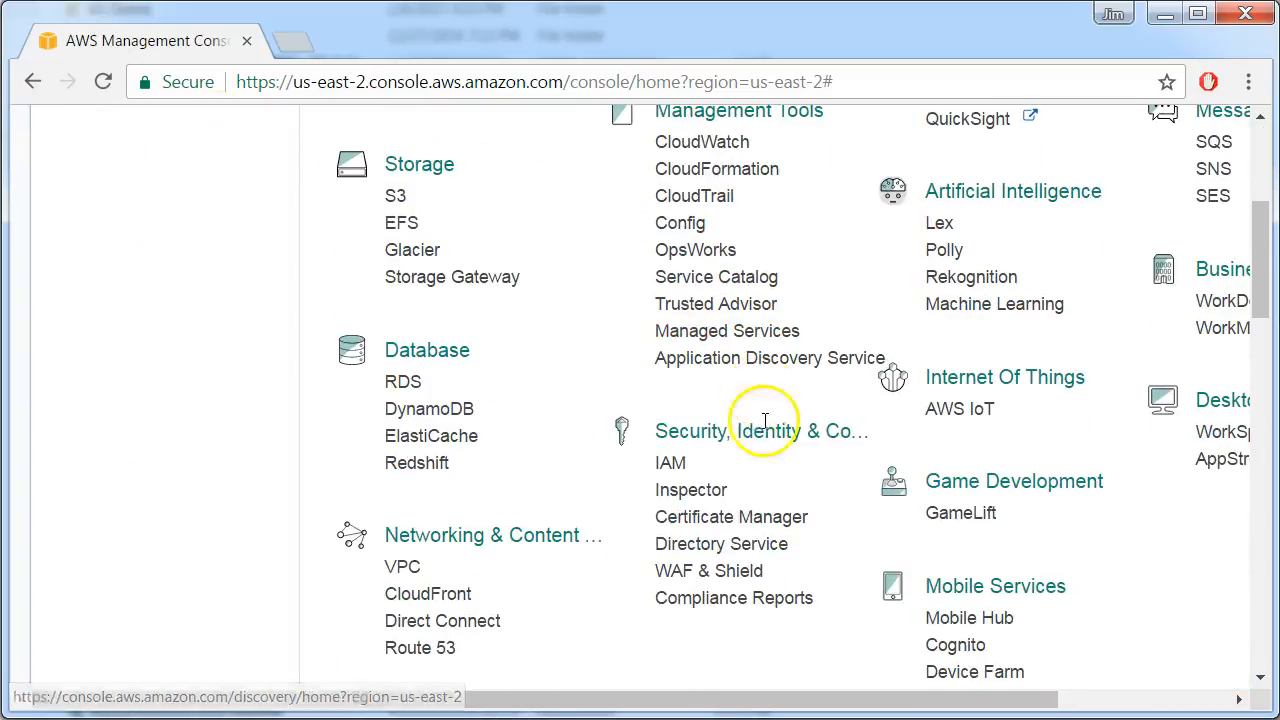
{"action": "left_click", "coordinate": [668, 464]}
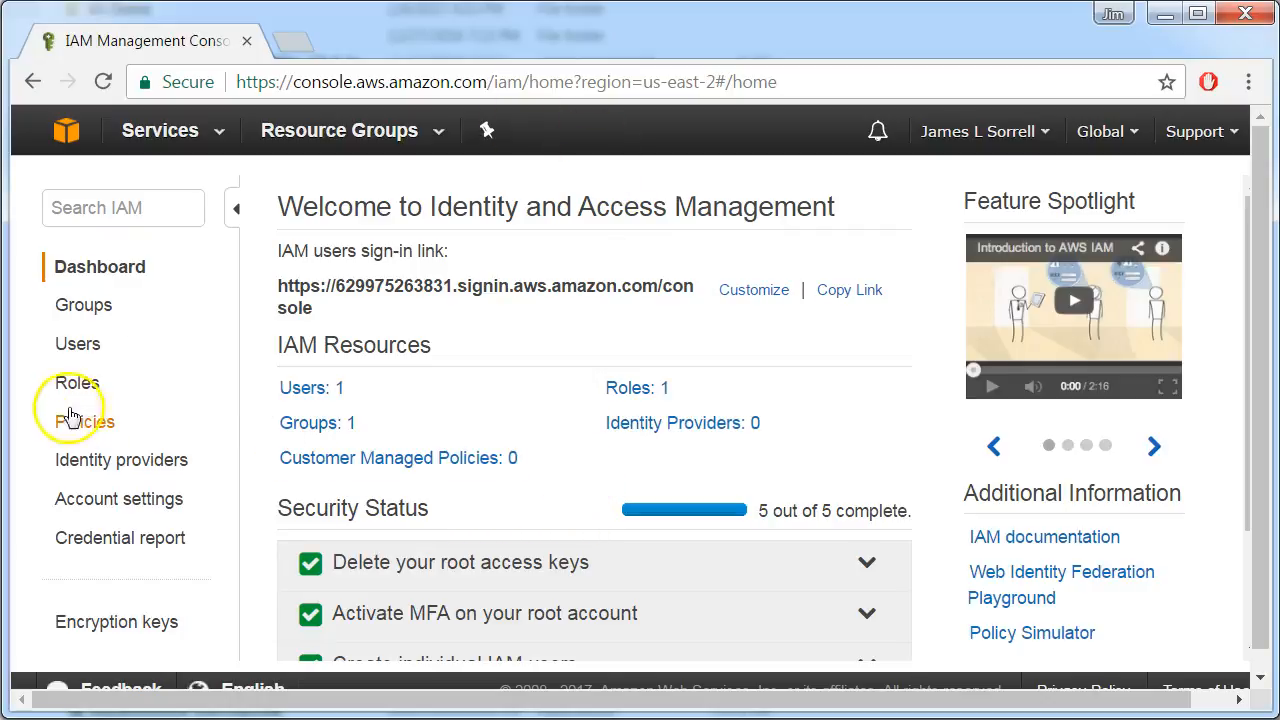
Review the existing IAM users and groups
{"action": "left_click", "coordinate": [82, 347]}
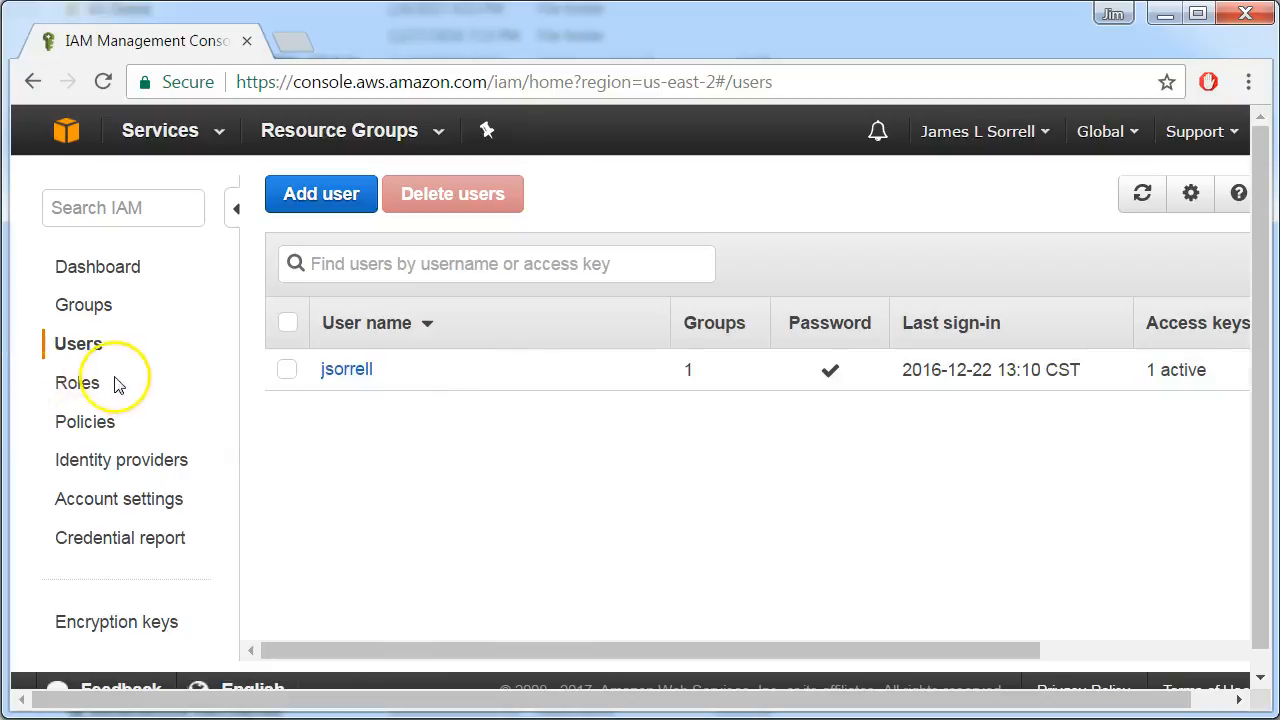
{"action": "left_click", "coordinate": [78, 306]}
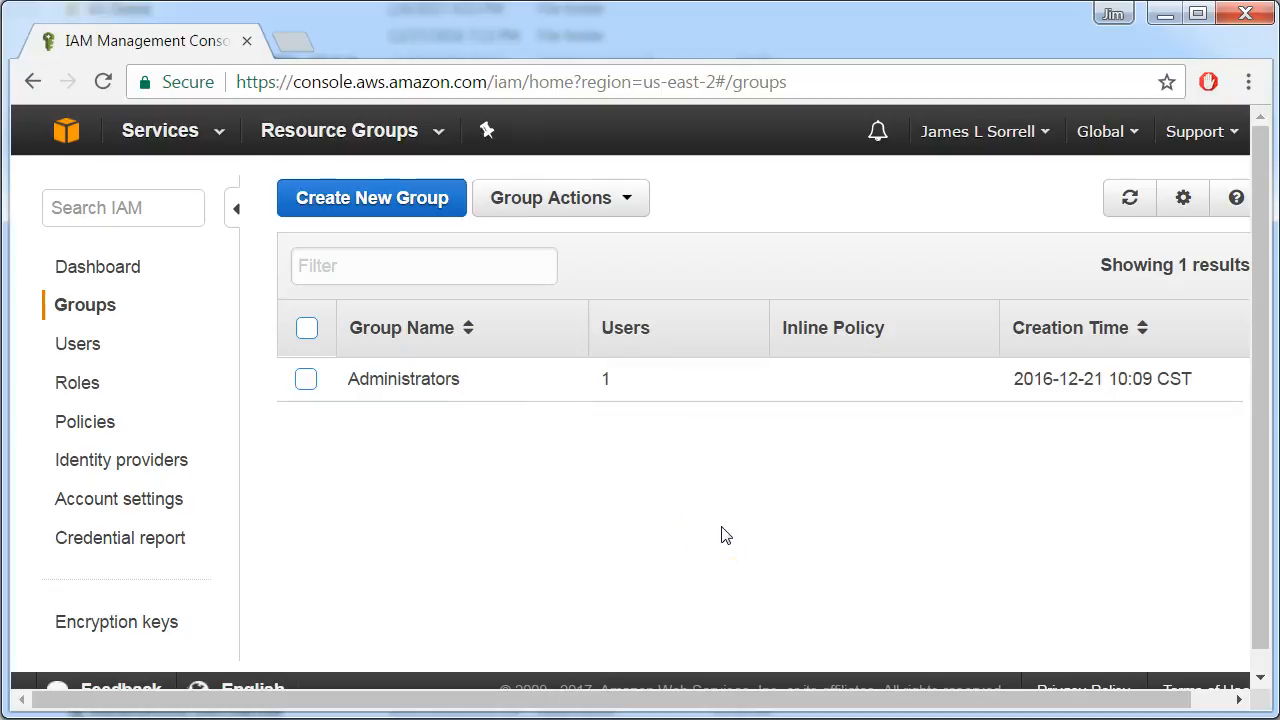
{"action": "left_click", "coordinate": [641, 563]}
List the IAM encryption keys for the US East (Ohio) region
{"action": "left_click", "coordinate": [72, 630]}
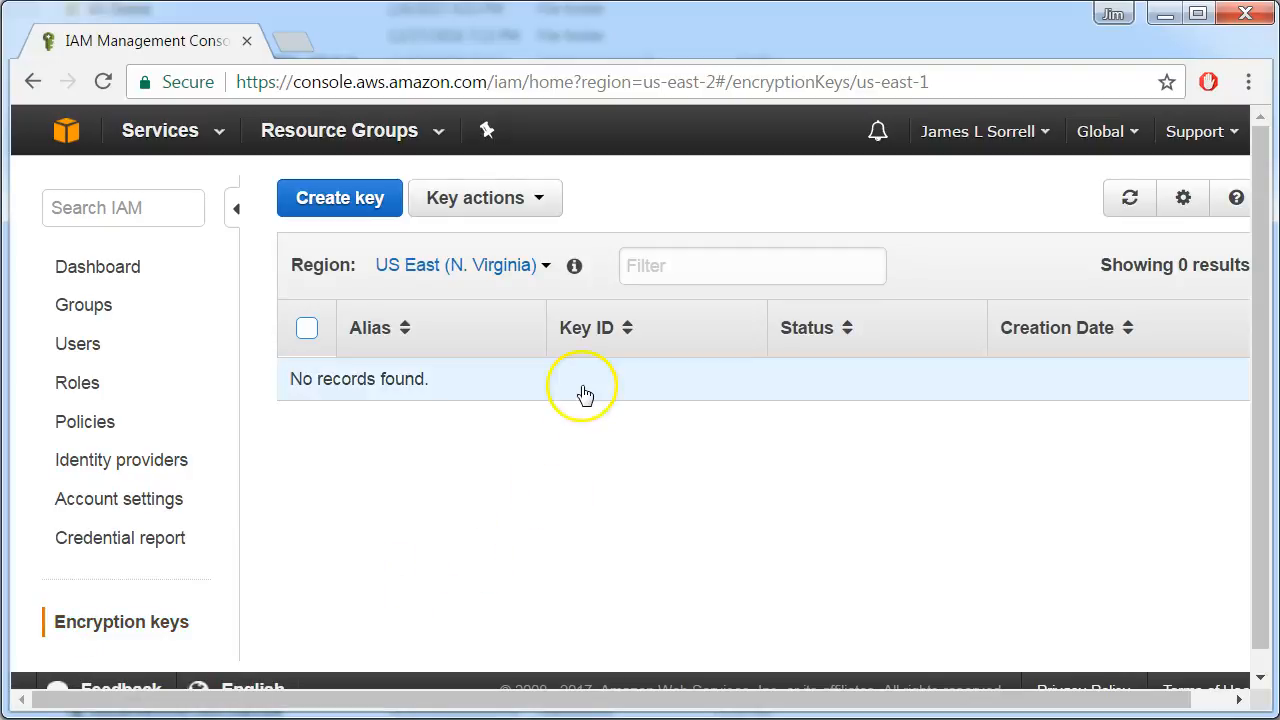
{"action": "left_click", "coordinate": [545, 268]}
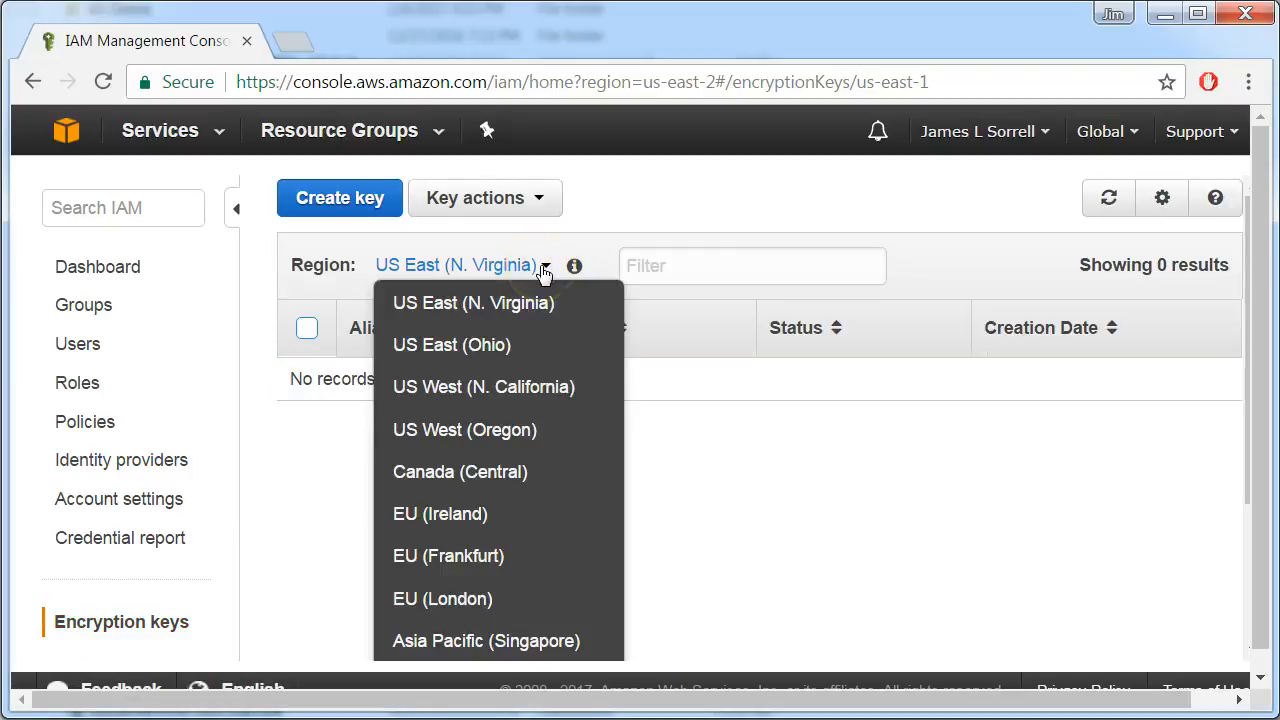
{"action": "left_click", "coordinate": [451, 346]}
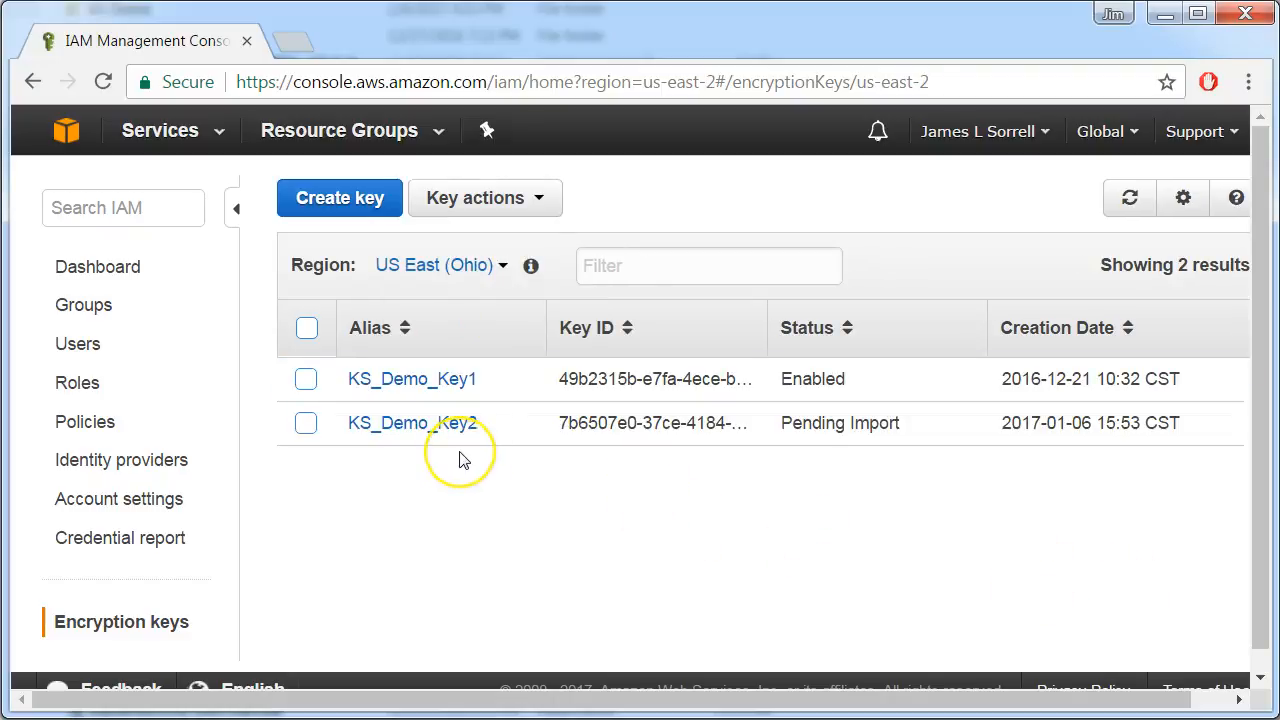
{"action": "left_click", "coordinate": [475, 384]}
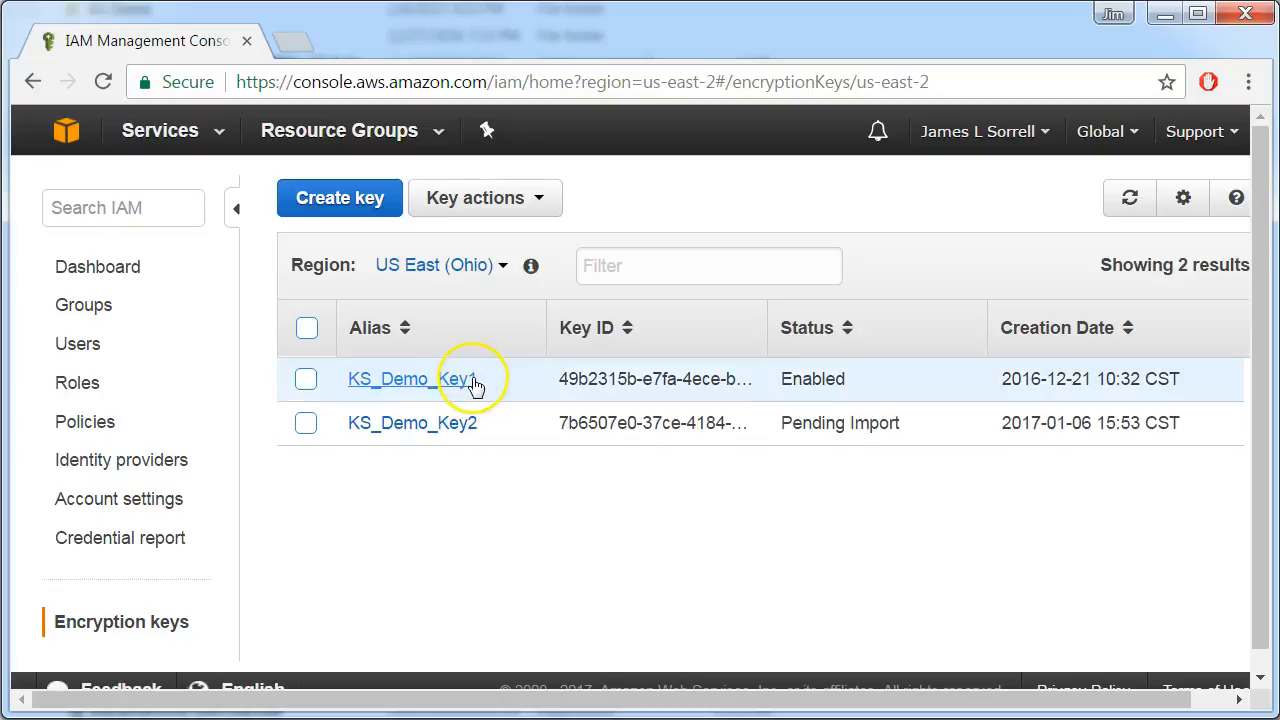
{"action": "left_click", "coordinate": [497, 437]}
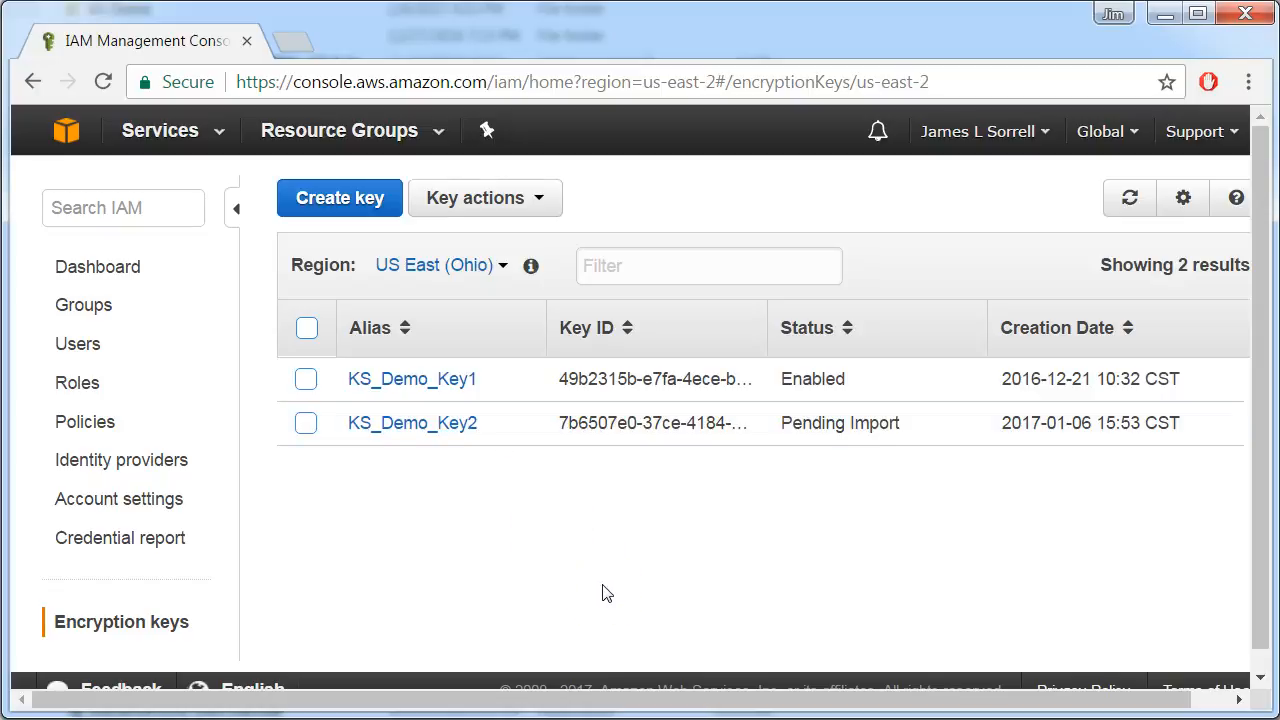
Start a new encryption key with the alias KS_Demo_Key3 and the description "A demo key"
{"action": "left_click", "coordinate": [345, 204]}
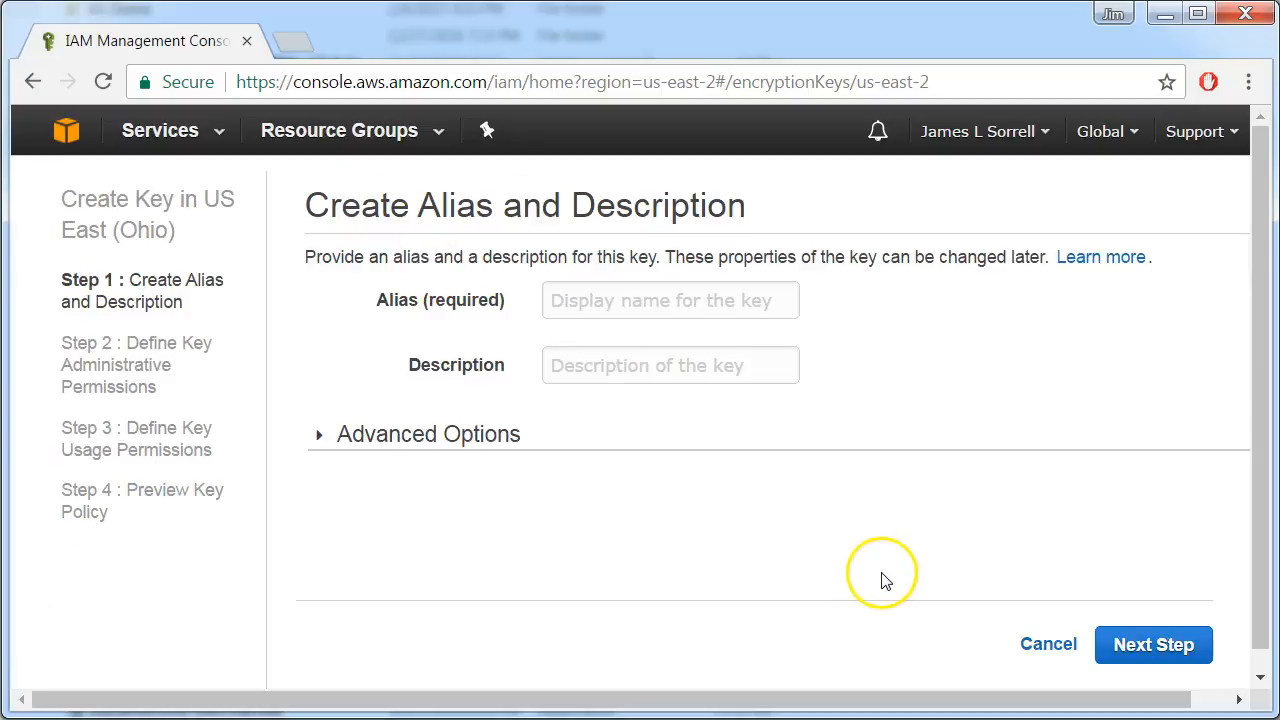
{"action": "left_click", "coordinate": [633, 289]}
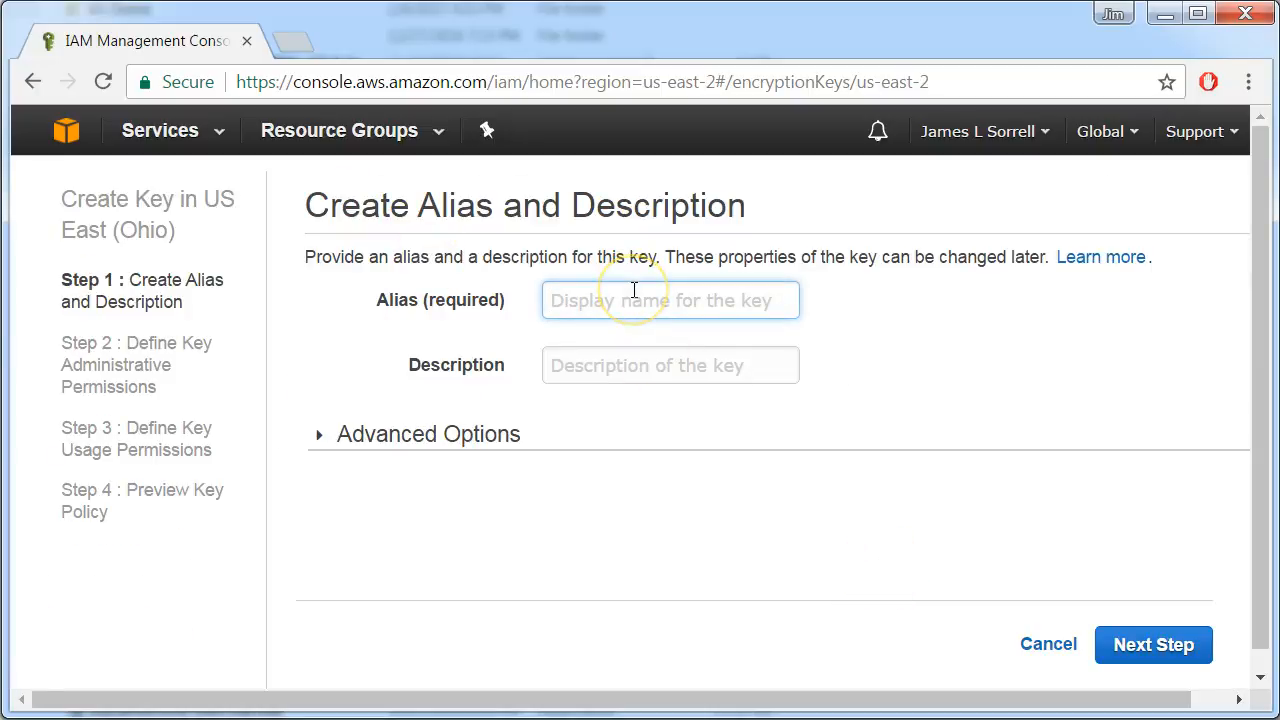
{"action": "type", "text": "KS_Demo"}
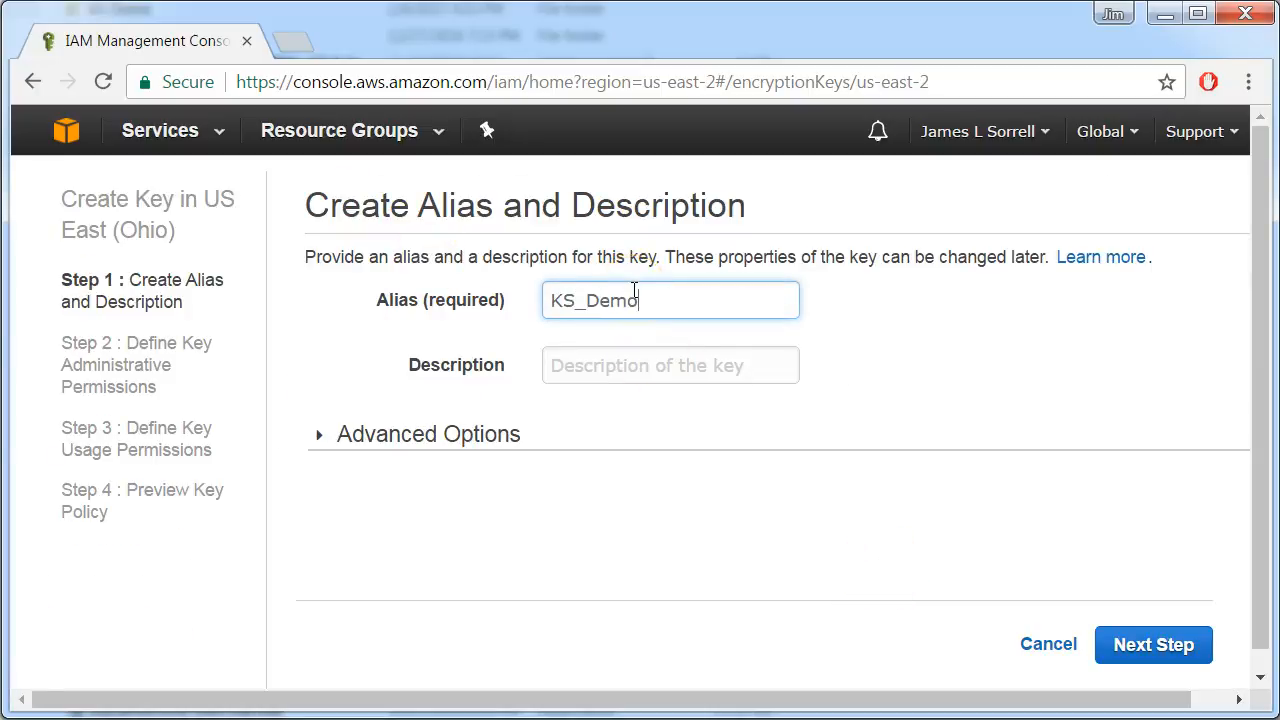
{"action": "type", "text": "_Key3"}
{"action": "left_click", "coordinate": [633, 374]}
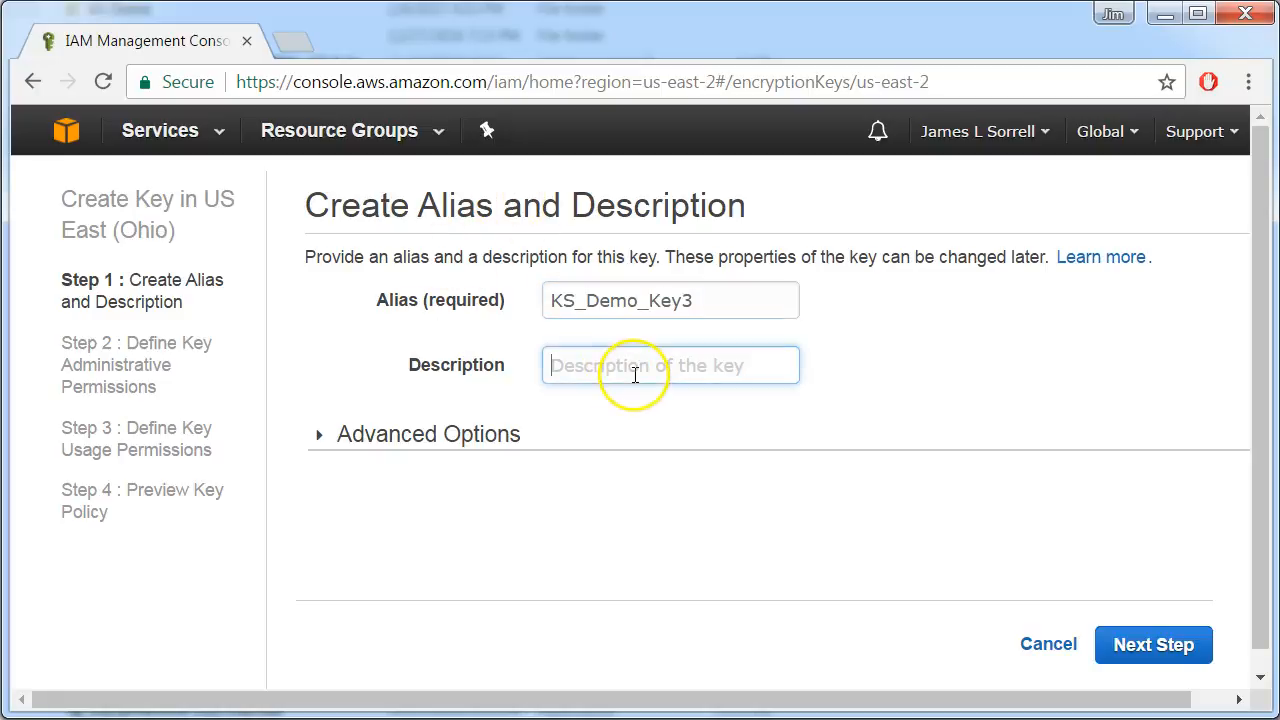
{"action": "type", "text": "A demo key"}
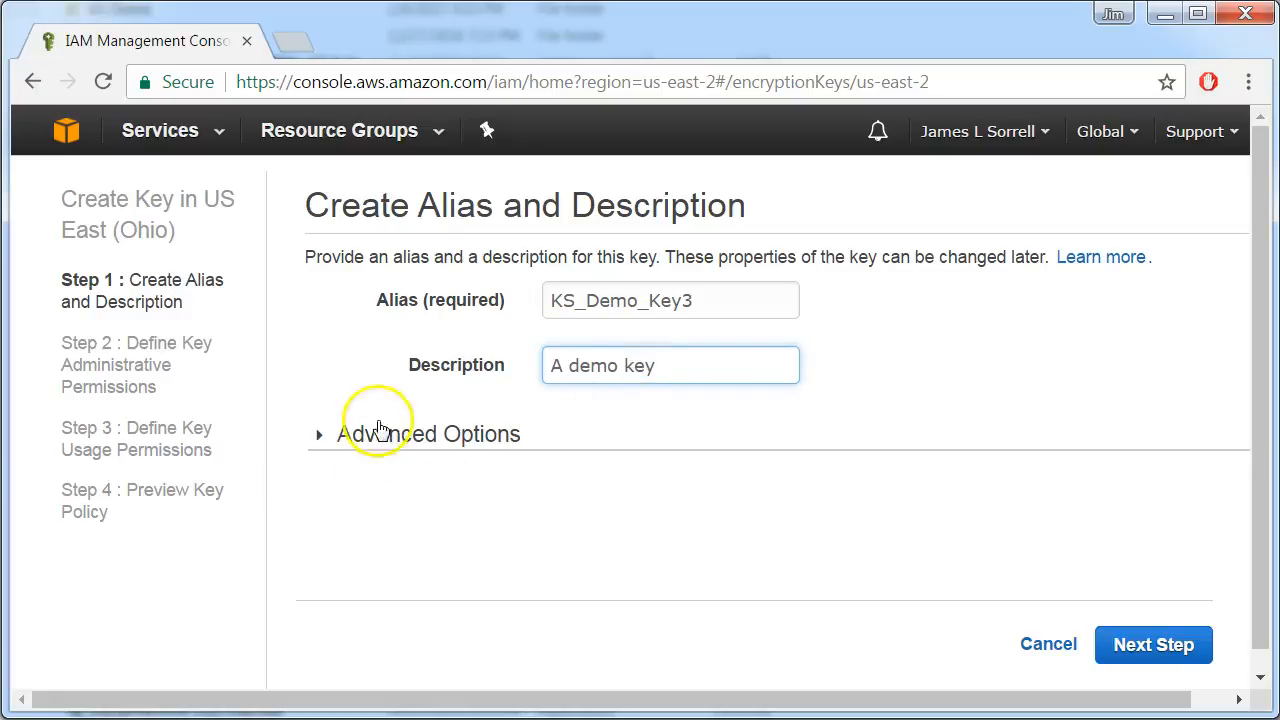
Set the key material origin to External, acknowledge the implications of an imported key, and continue to the administrative permissions
{"action": "left_click", "coordinate": [320, 440]}
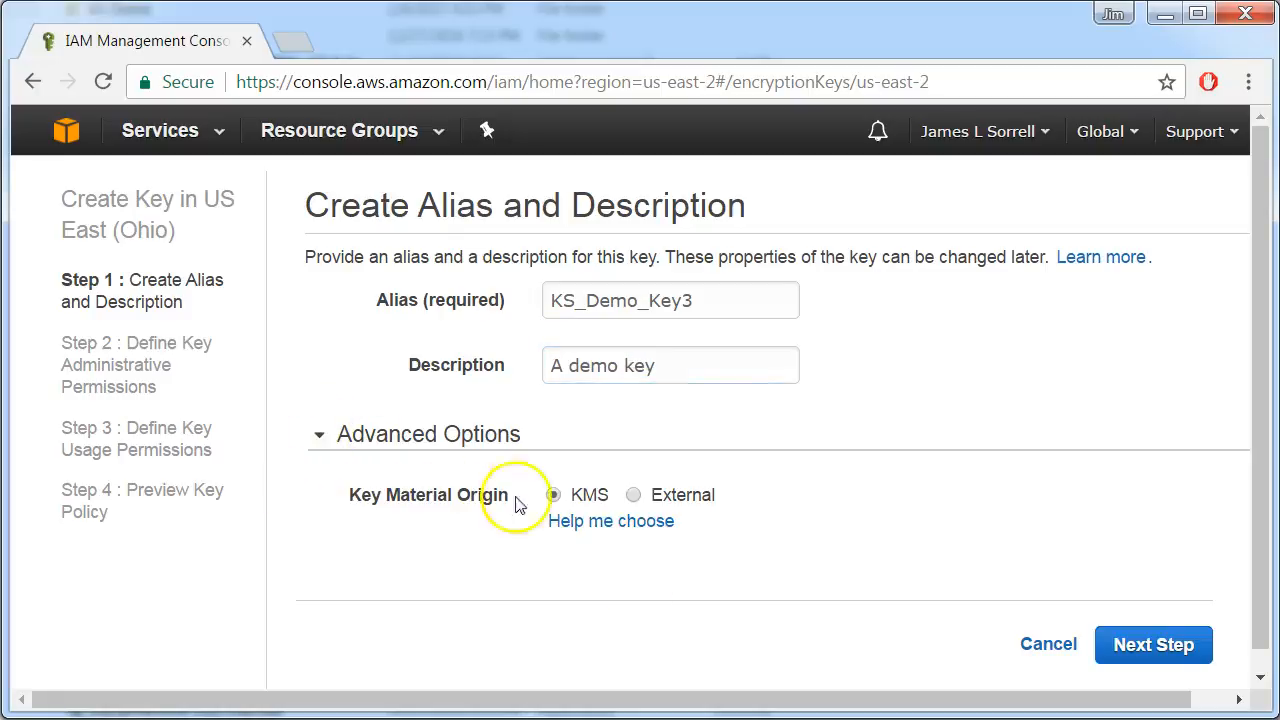
{"action": "left_click", "coordinate": [633, 494]}
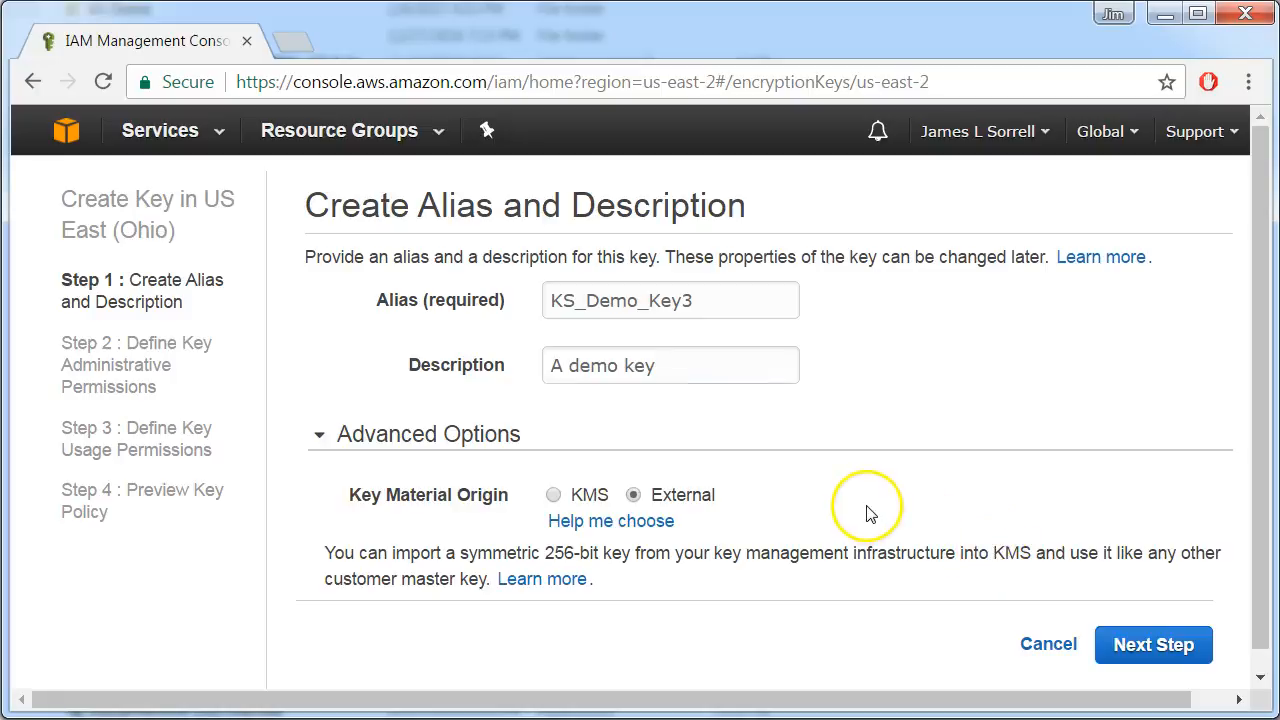
{"action": "scroll", "coordinate": [883, 475], "scroll_direction": "down", "scroll_amount": 1}
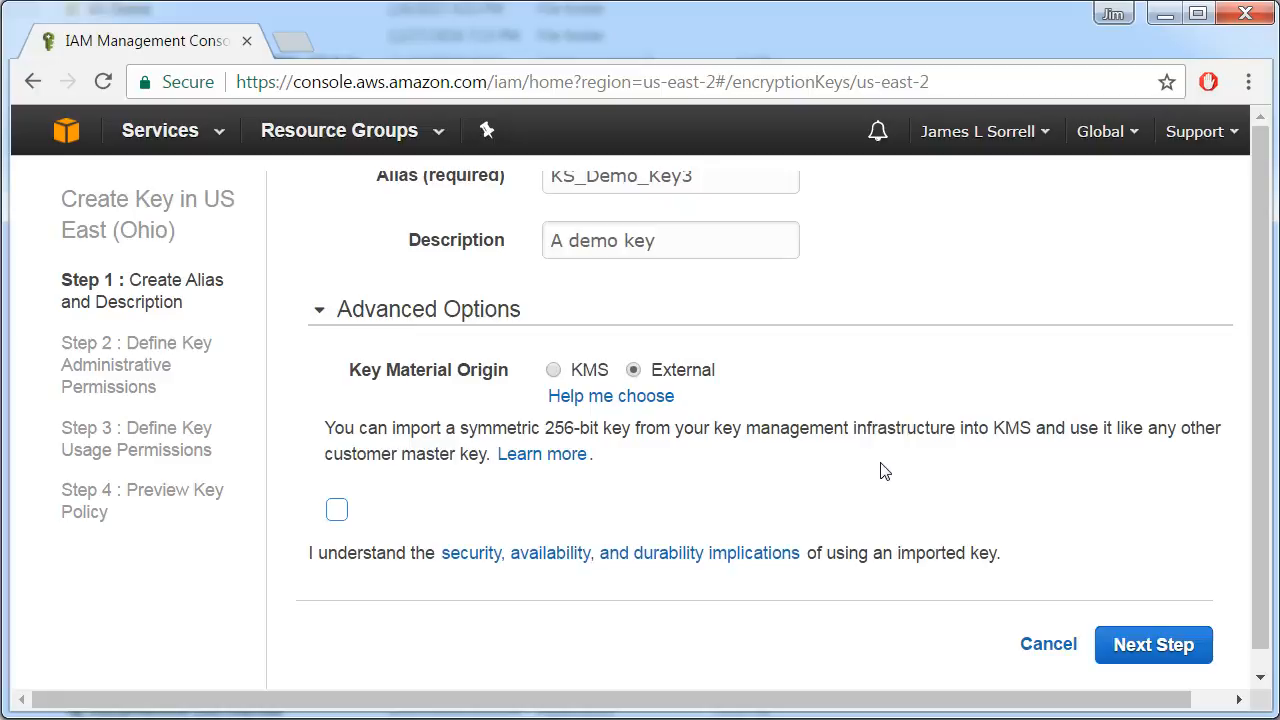
{"action": "left_click", "coordinate": [337, 511]}
{"action": "left_click", "coordinate": [1150, 647]}
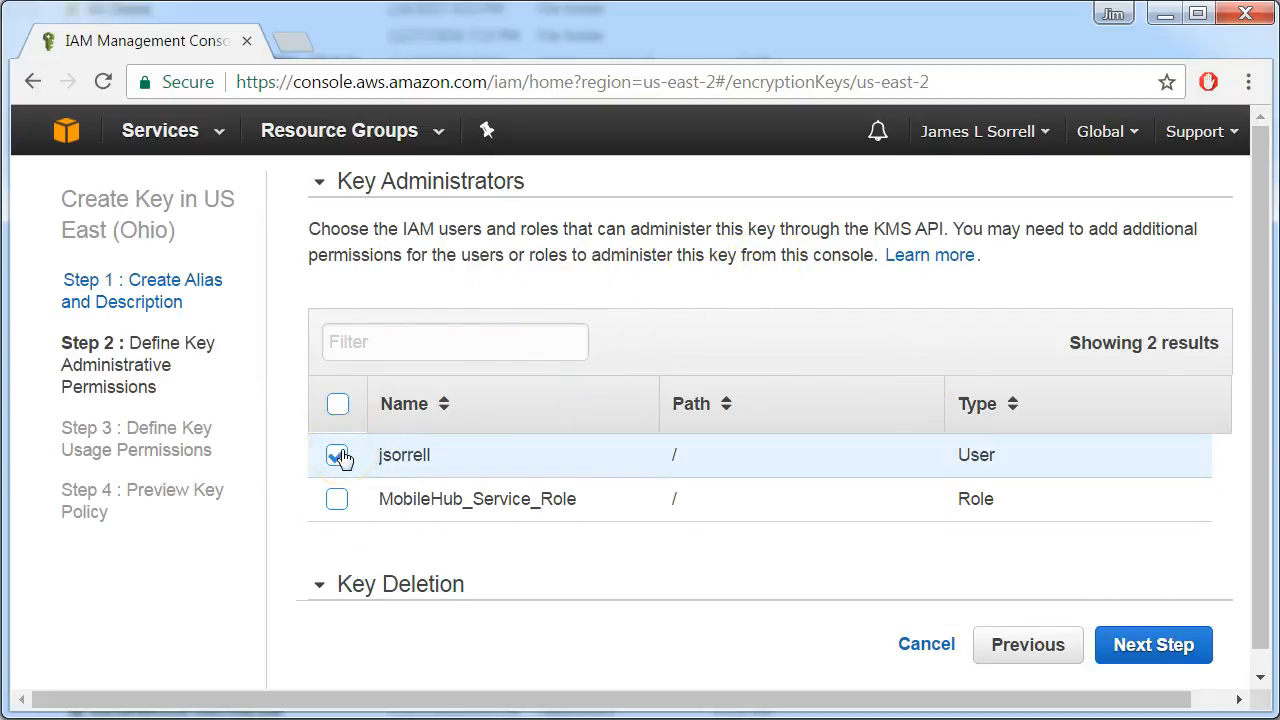
Submit the administrative permissions with the IAM user as key administrator and key deletion by administrators allowed
{"action": "scroll", "coordinate": [606, 587], "scroll_direction": "down", "scroll_amount": 1}
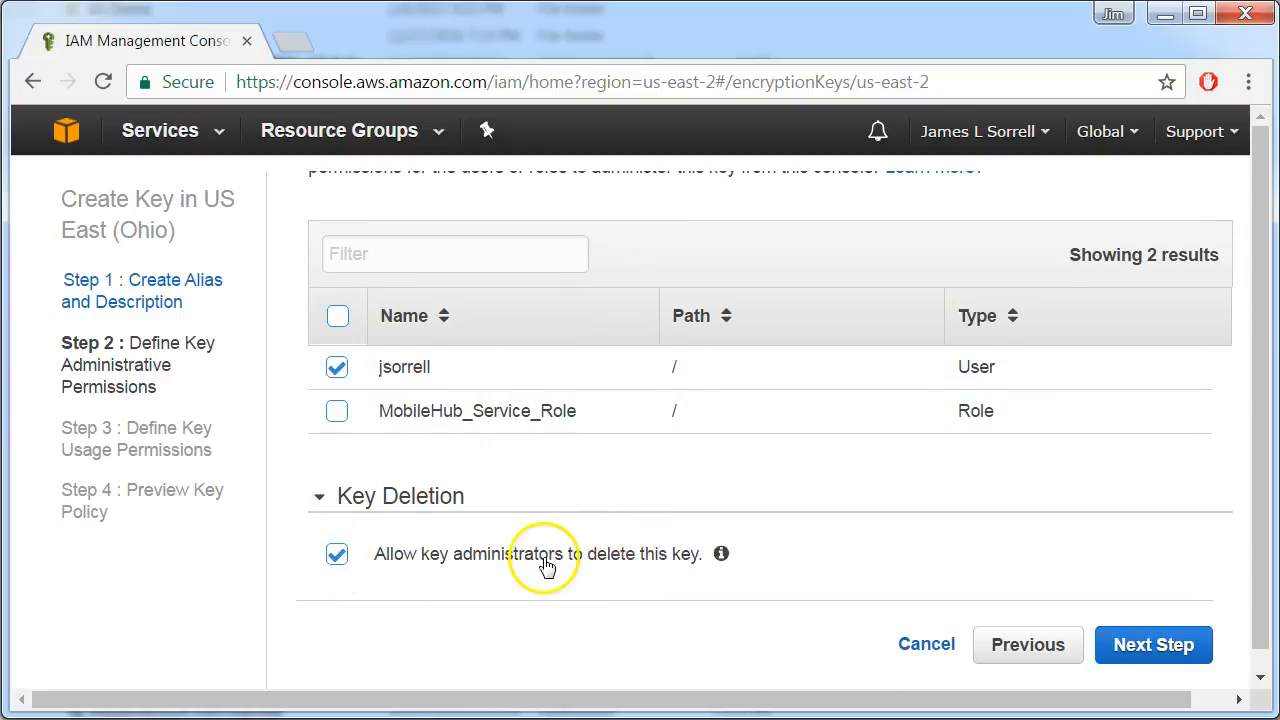
{"action": "left_click", "coordinate": [1163, 645]}
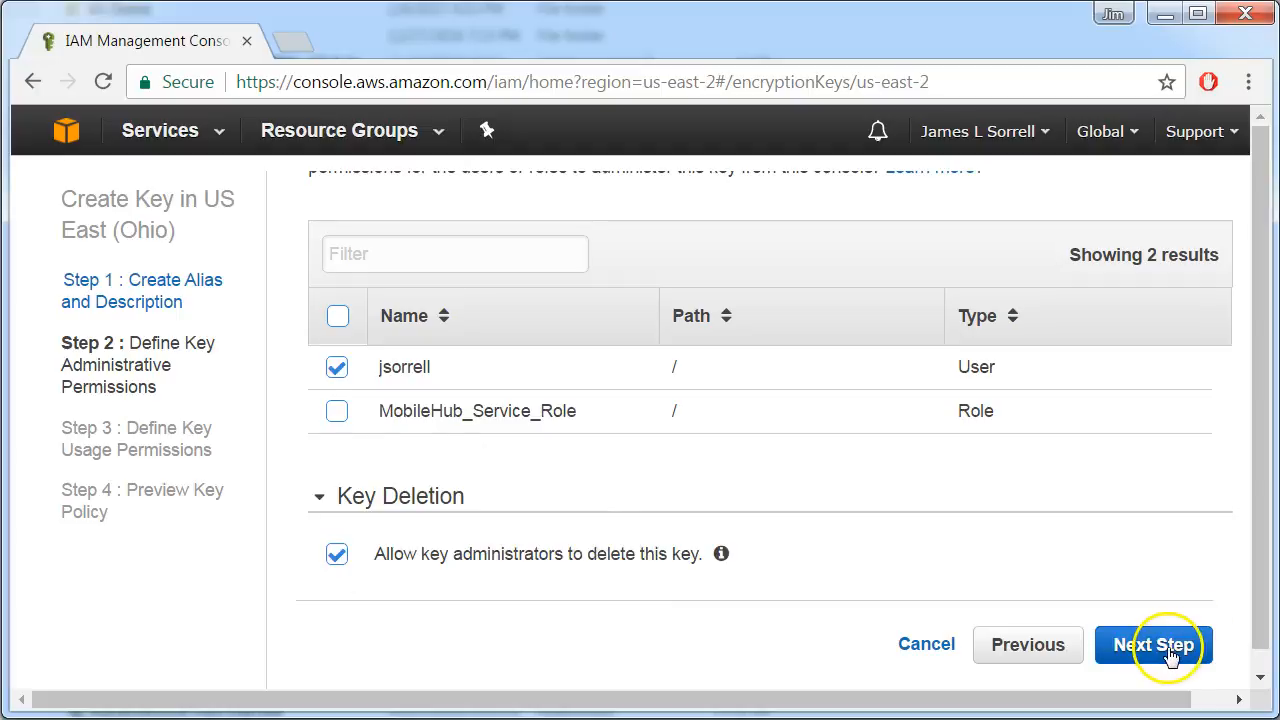
Grant the IAM user key usage permissions without any external account and continue to the key policy preview
{"action": "scroll", "coordinate": [629, 557], "scroll_direction": "up", "scroll_amount": 1}
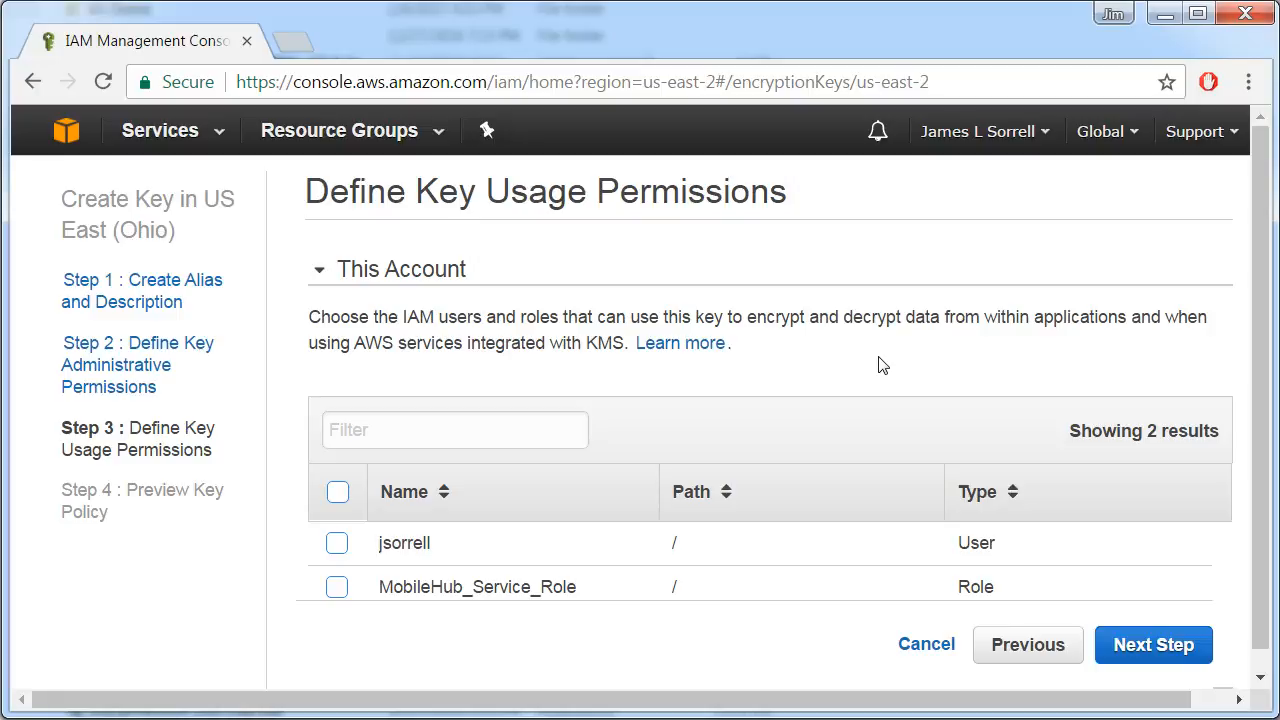
{"action": "left_click", "coordinate": [337, 543]}
{"action": "scroll", "coordinate": [737, 417], "scroll_direction": "down", "scroll_amount": 3}
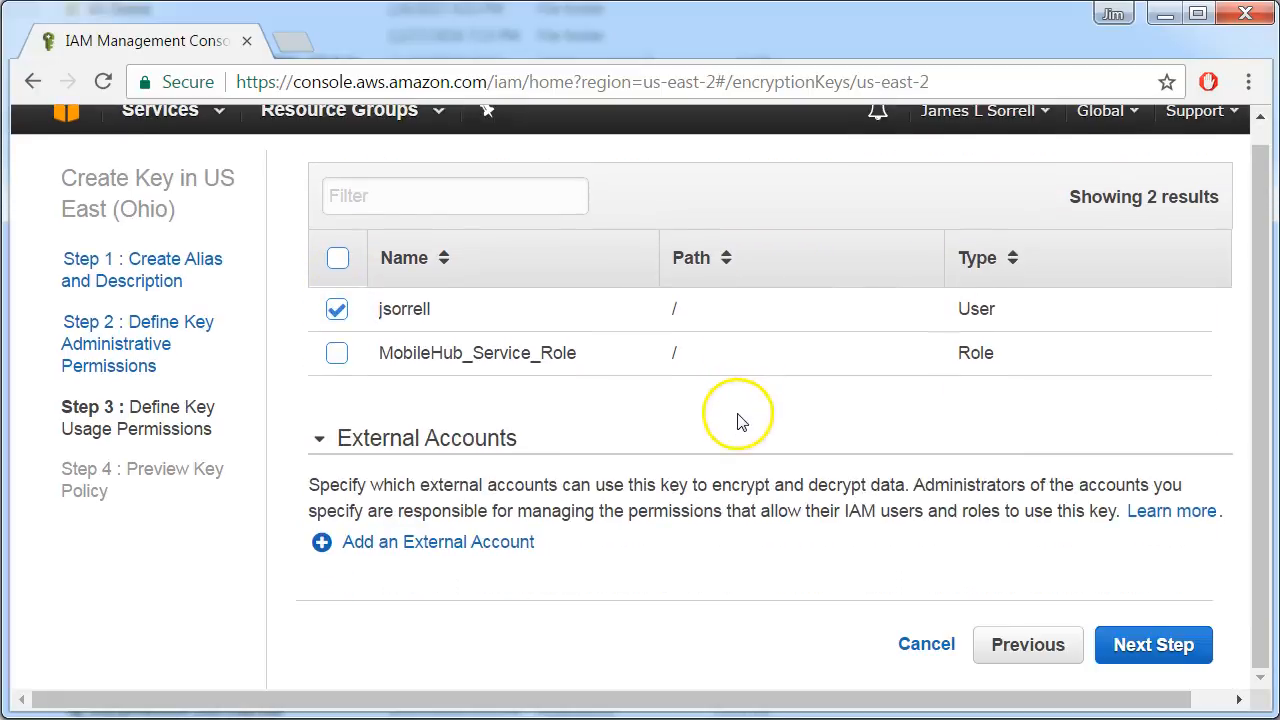
{"action": "left_click", "coordinate": [1156, 652]}
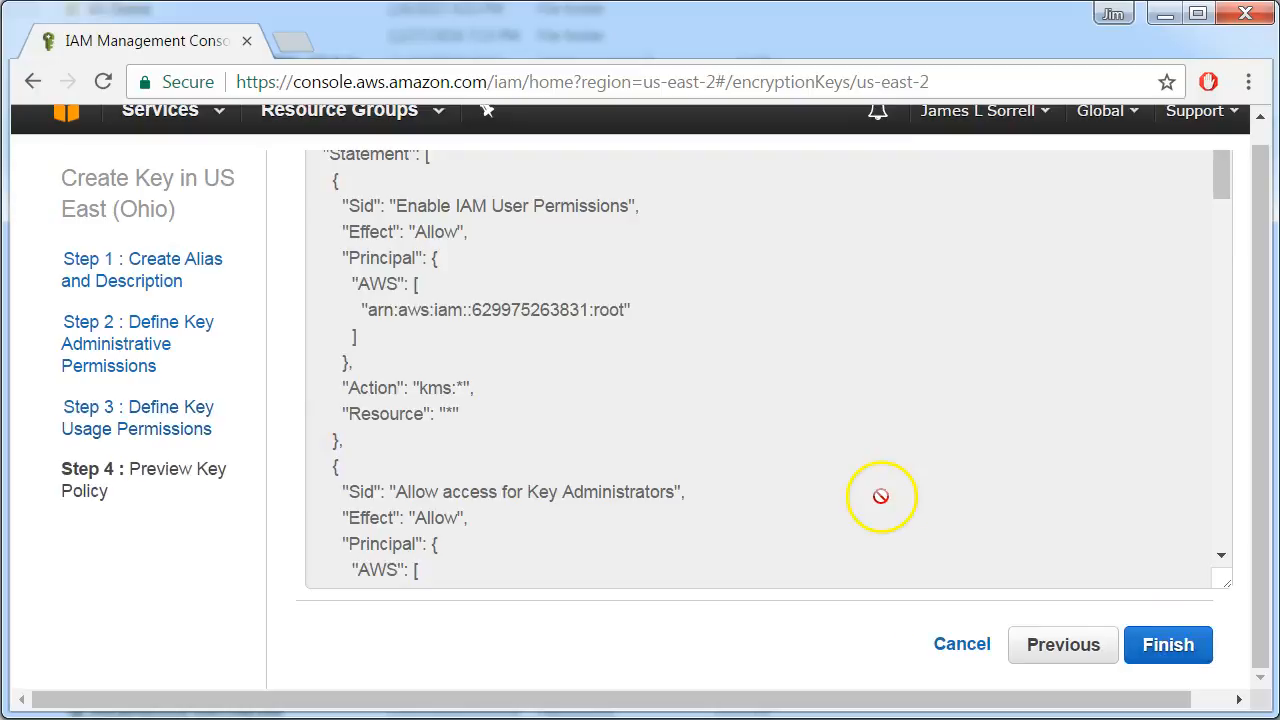
Review the previewed key policy and finish creating the customer master key
{"action": "scroll", "coordinate": [880, 496], "scroll_direction": "down", "scroll_amount": 10}
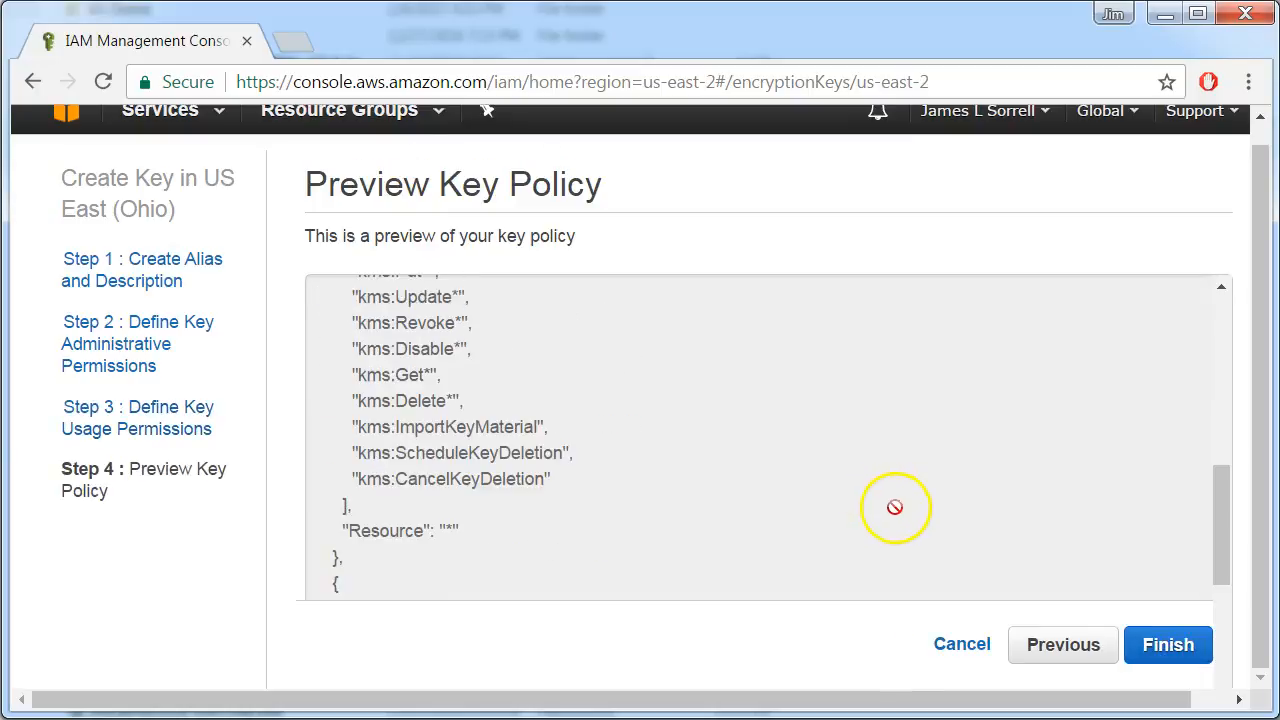
{"action": "scroll", "coordinate": [895, 508], "scroll_direction": "down", "scroll_amount": 5}
{"action": "left_click", "coordinate": [1214, 660]}
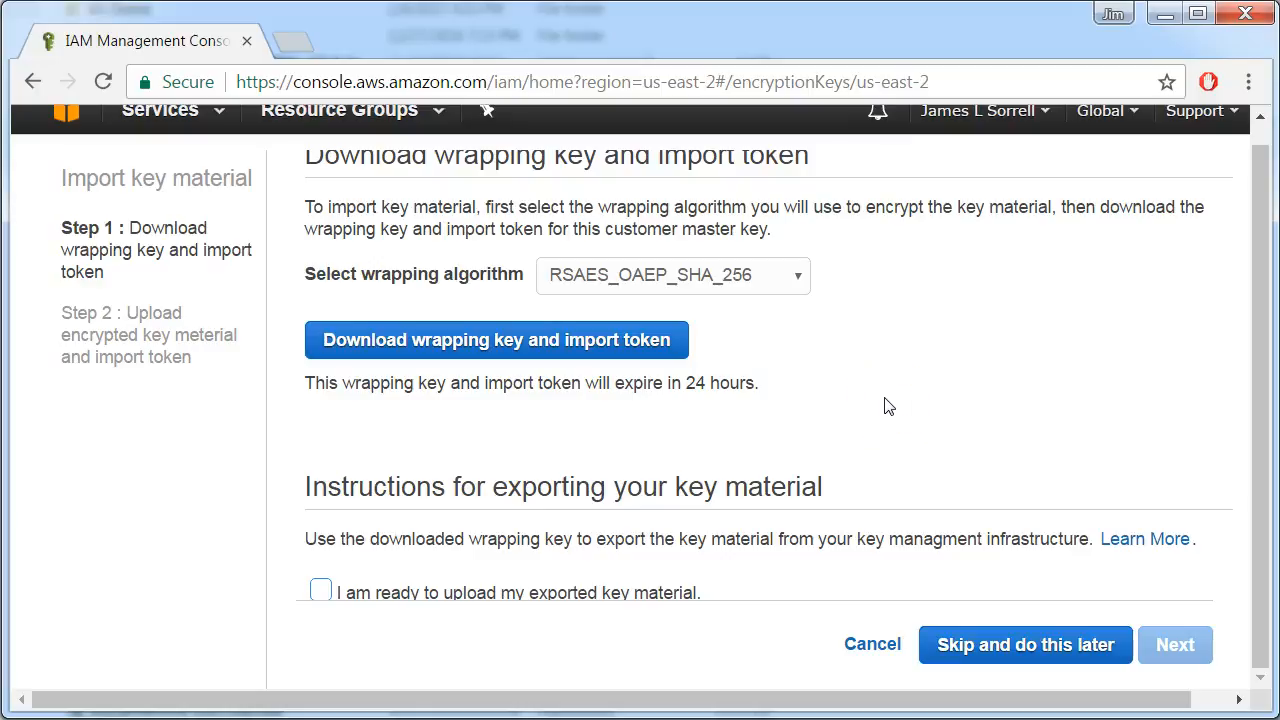
Download the wrapping key and import token with the RSAES_PKCS1_V1_5 algorithm, replacing ImportParameters.zip in the KS Demo folder
{"action": "left_click", "coordinate": [796, 278]}
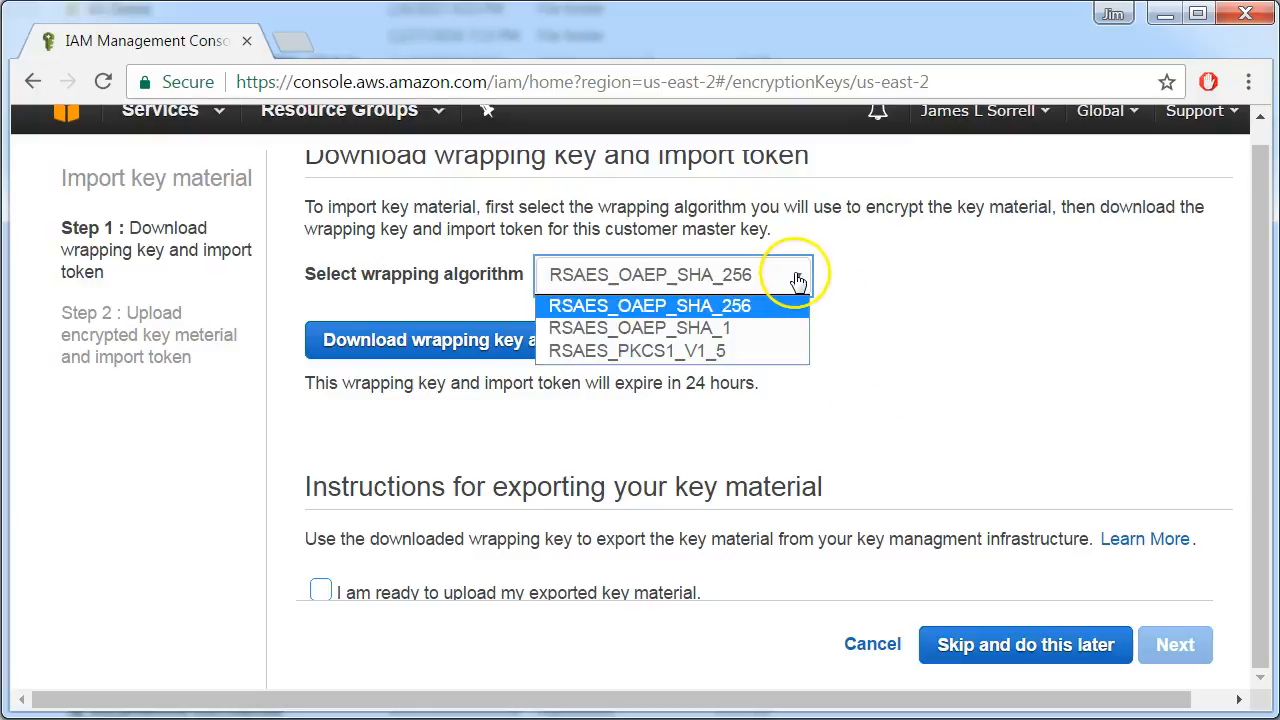
{"action": "left_click", "coordinate": [687, 354]}
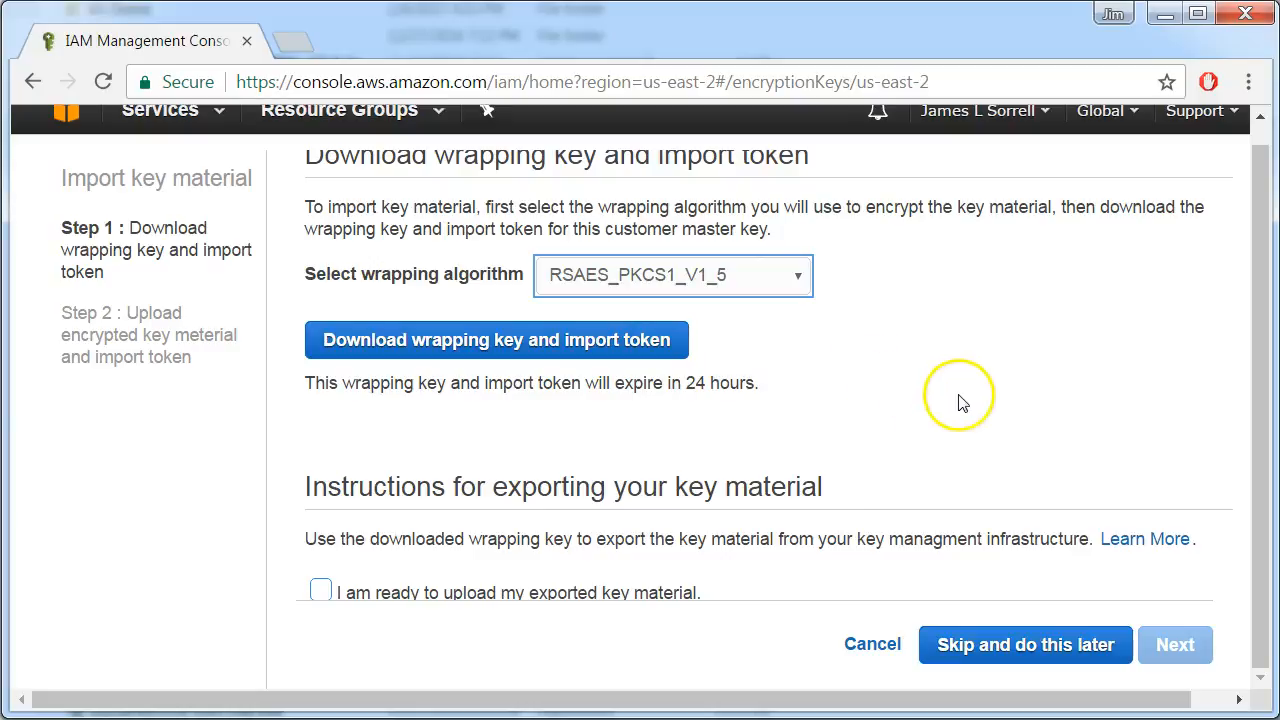
{"action": "left_click", "coordinate": [541, 350]}
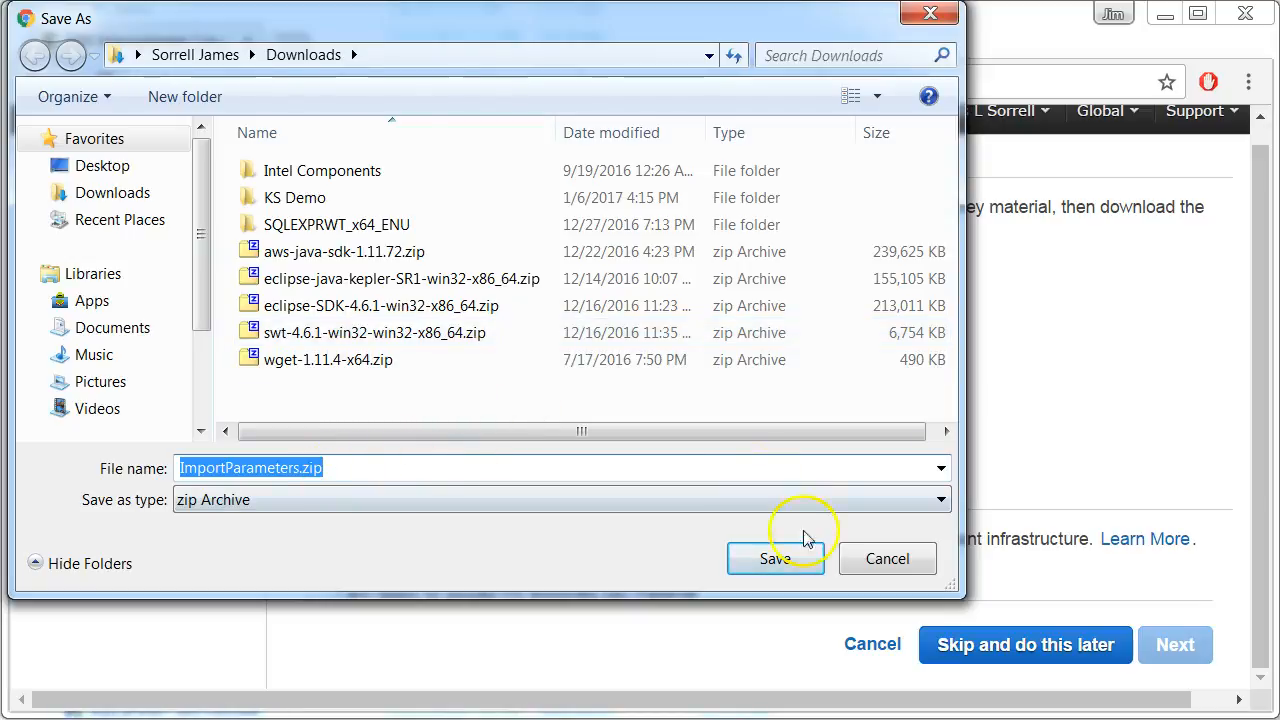
{"action": "double_click", "coordinate": [318, 198]}
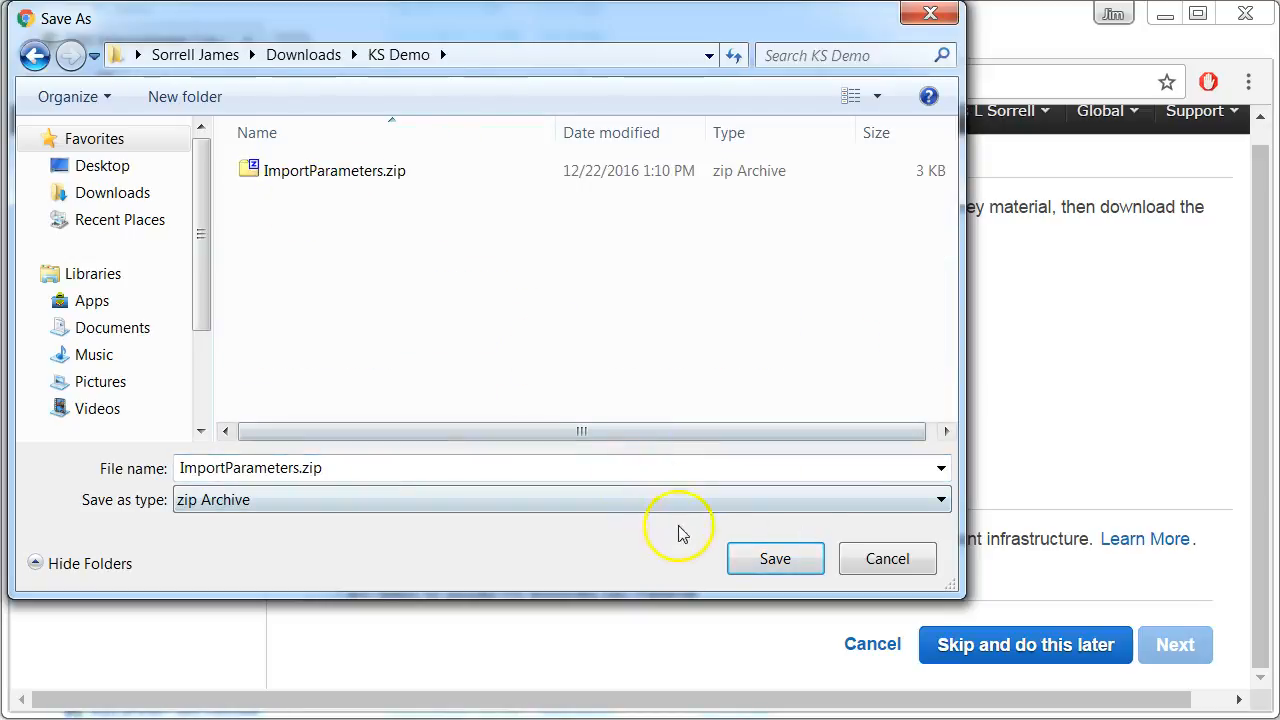
{"action": "left_click", "coordinate": [772, 558]}
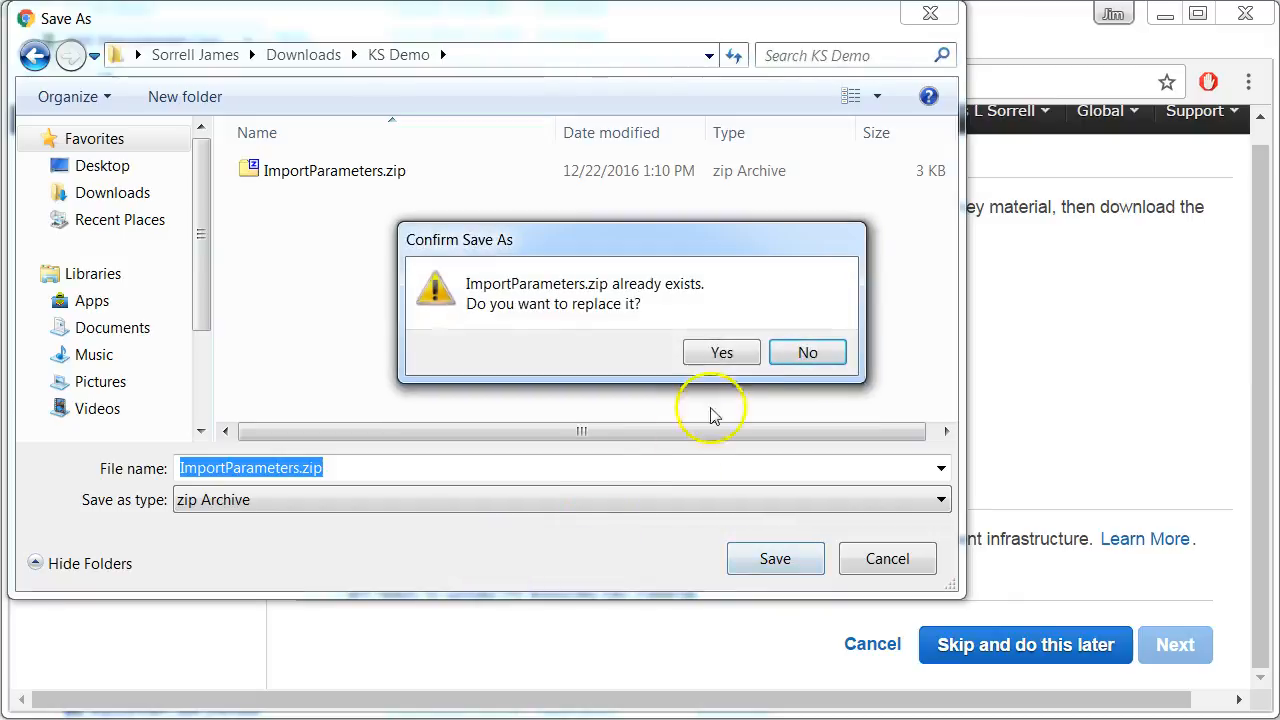
{"action": "left_click", "coordinate": [720, 353]}
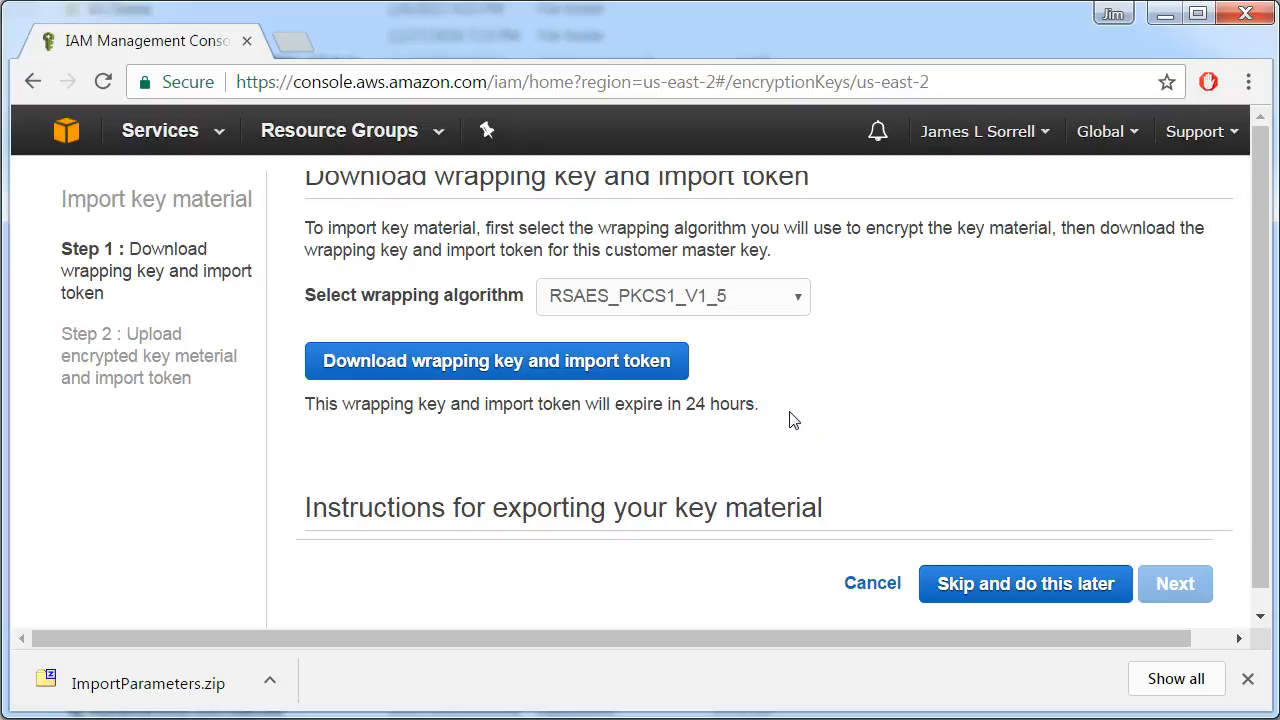
Switch to the command prompt and launch the export tool with java -jar KS_ProtectApp_Demo.jar
{"action": "left_click", "coordinate": [905, 398]}
{"action": "left_click", "coordinate": [585, 485]}
{"action": "left_click", "coordinate": [675, 347]}
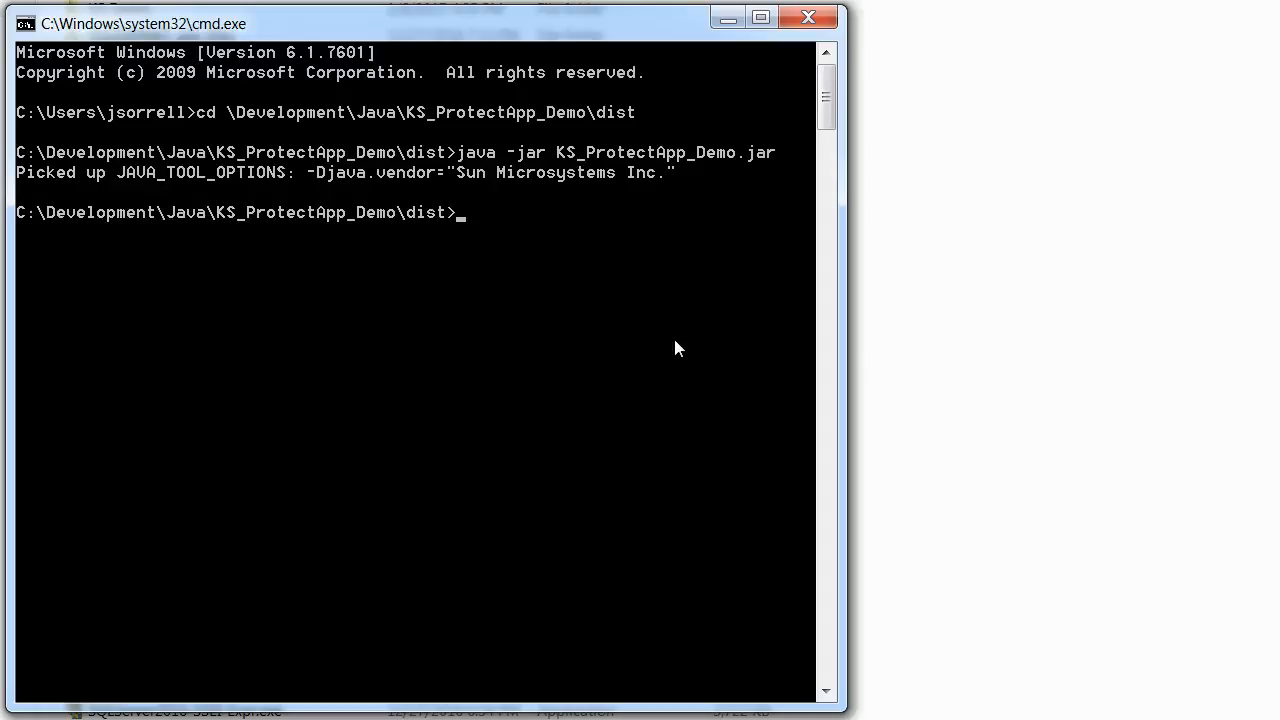
{"action": "key", "text": "Up"}
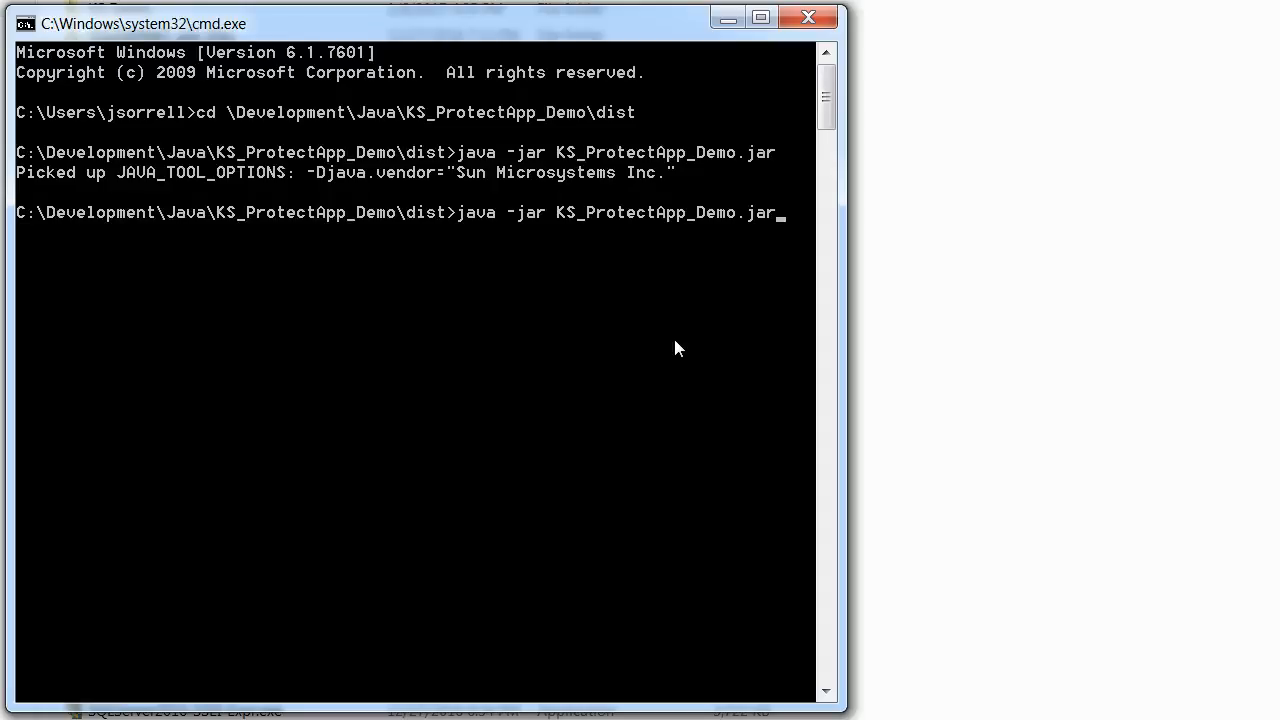
{"action": "key", "text": "Return"}
{"action": "left_click", "coordinate": [776, 332]}
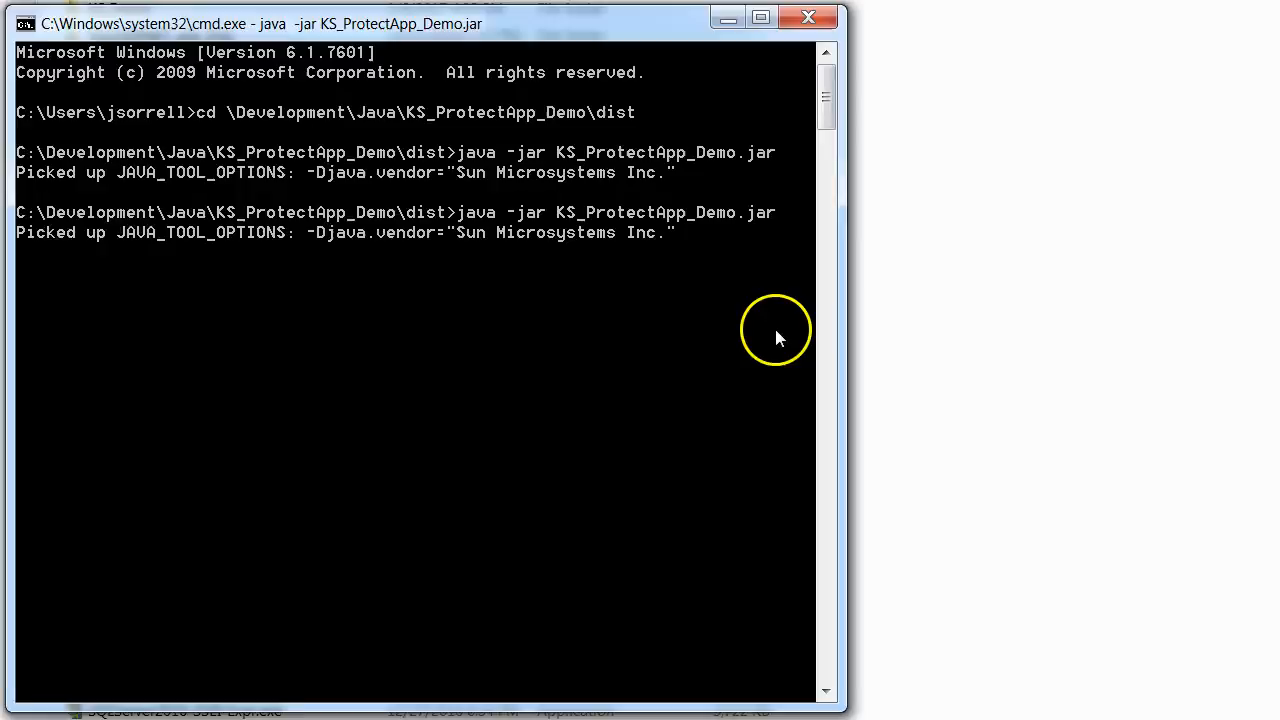
{"action": "left_click_drag", "start_coordinate": [0, 0], "coordinate": [455, 22]}
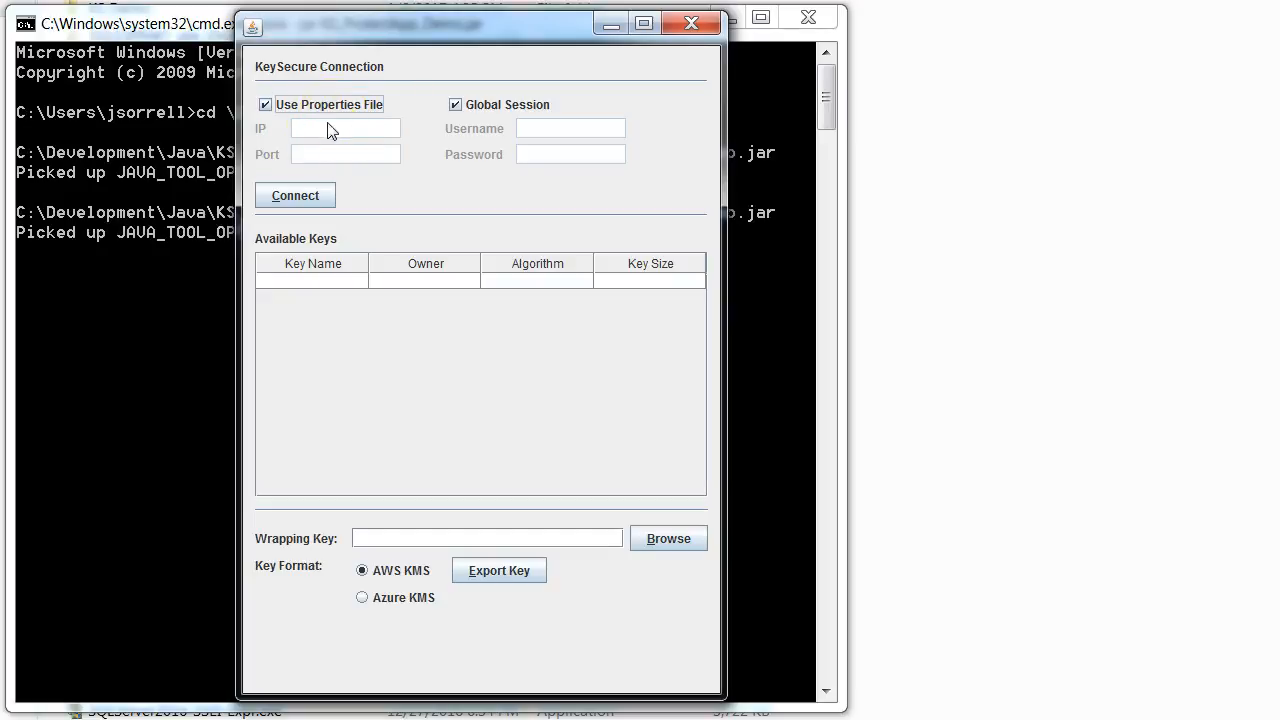
Connect to KeySecure using the properties file and a global session, and widen the Key Name column to show full names
{"action": "left_click", "coordinate": [303, 195]}
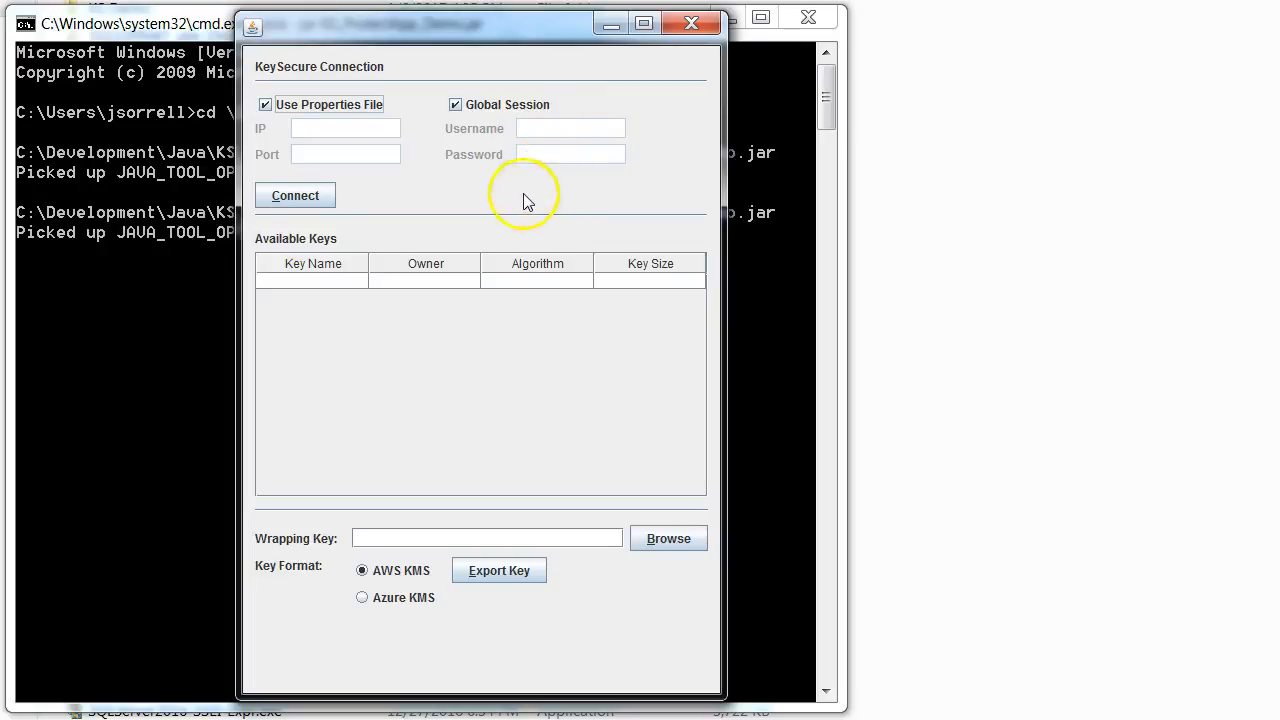
{"action": "left_click", "coordinate": [302, 198]}
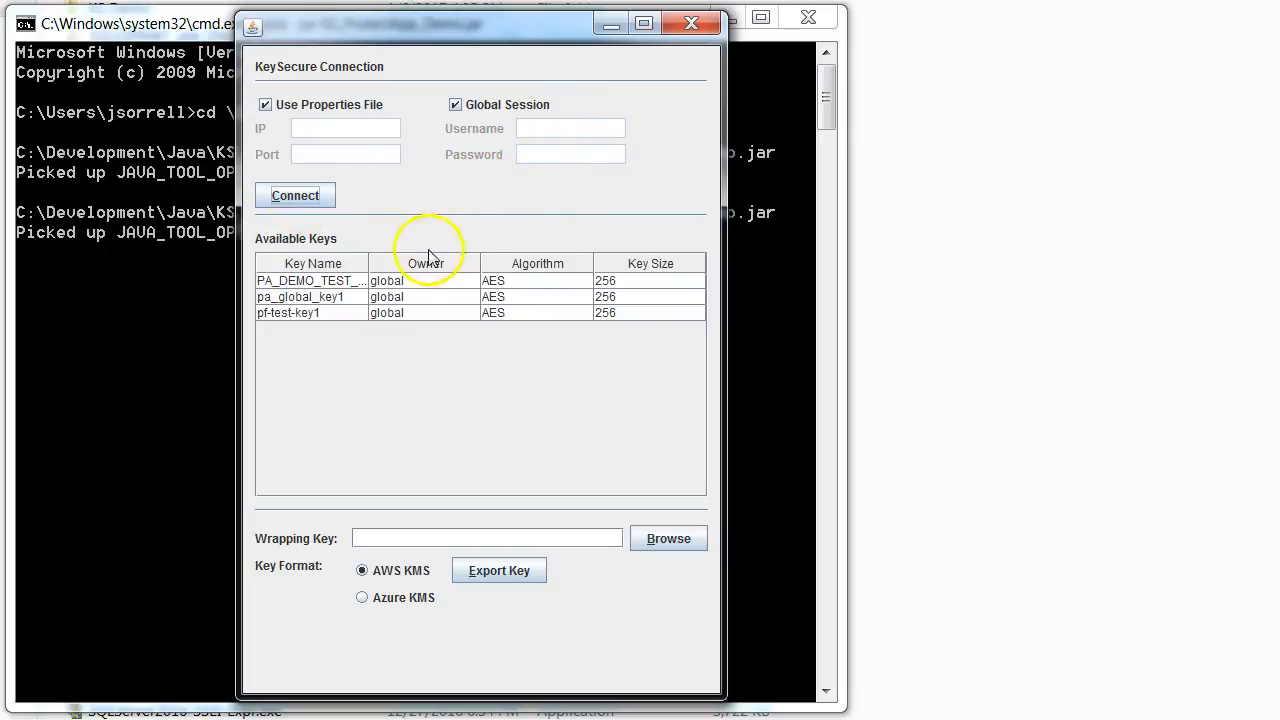
{"action": "left_click_drag", "start_coordinate": [369, 258], "coordinate": [415, 258]}
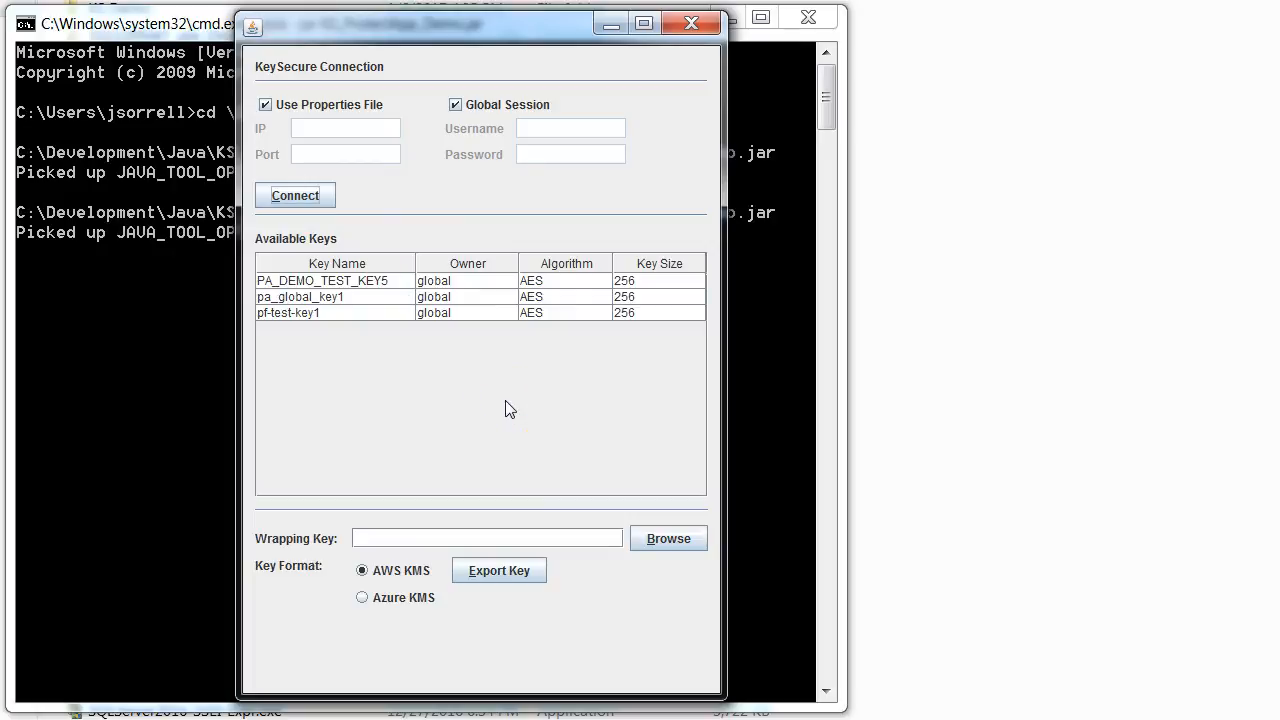
Select PA_DEMO_TEST_KEY5 and load ImportParameters.zip from the KS Demo folder in Downloads as the wrapping key
{"action": "left_click", "coordinate": [378, 285]}
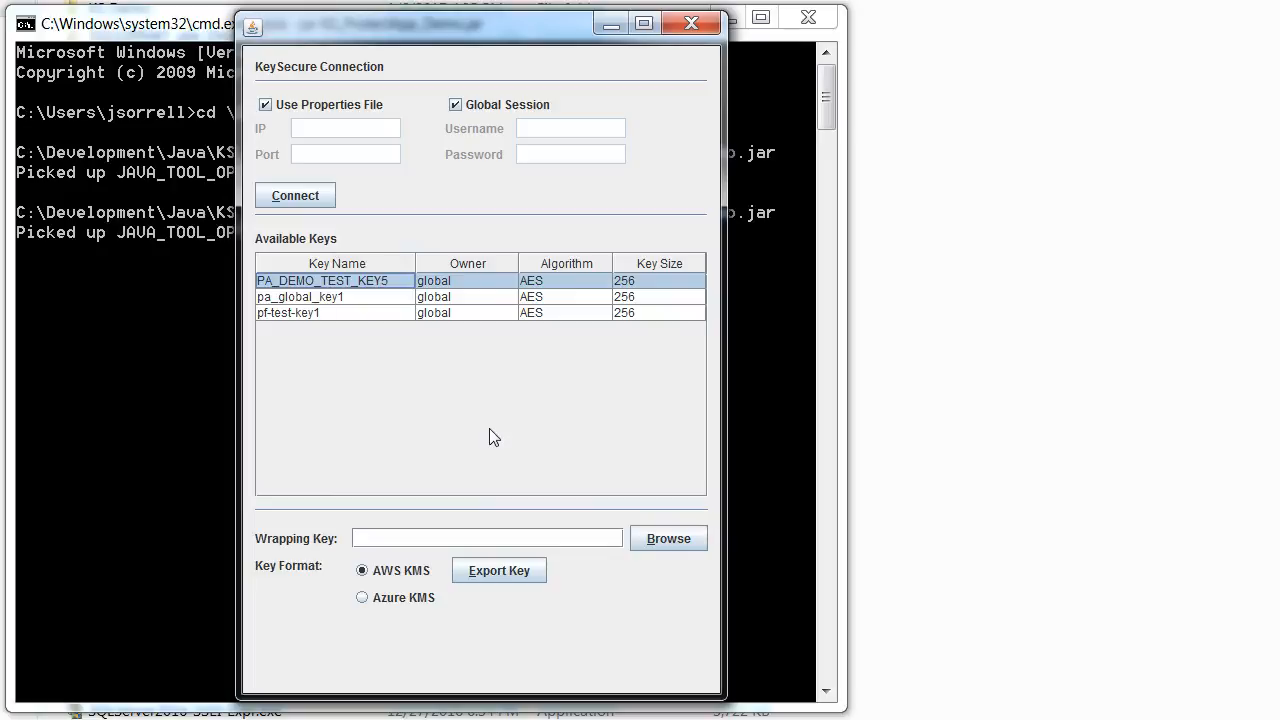
{"action": "left_click", "coordinate": [665, 541]}
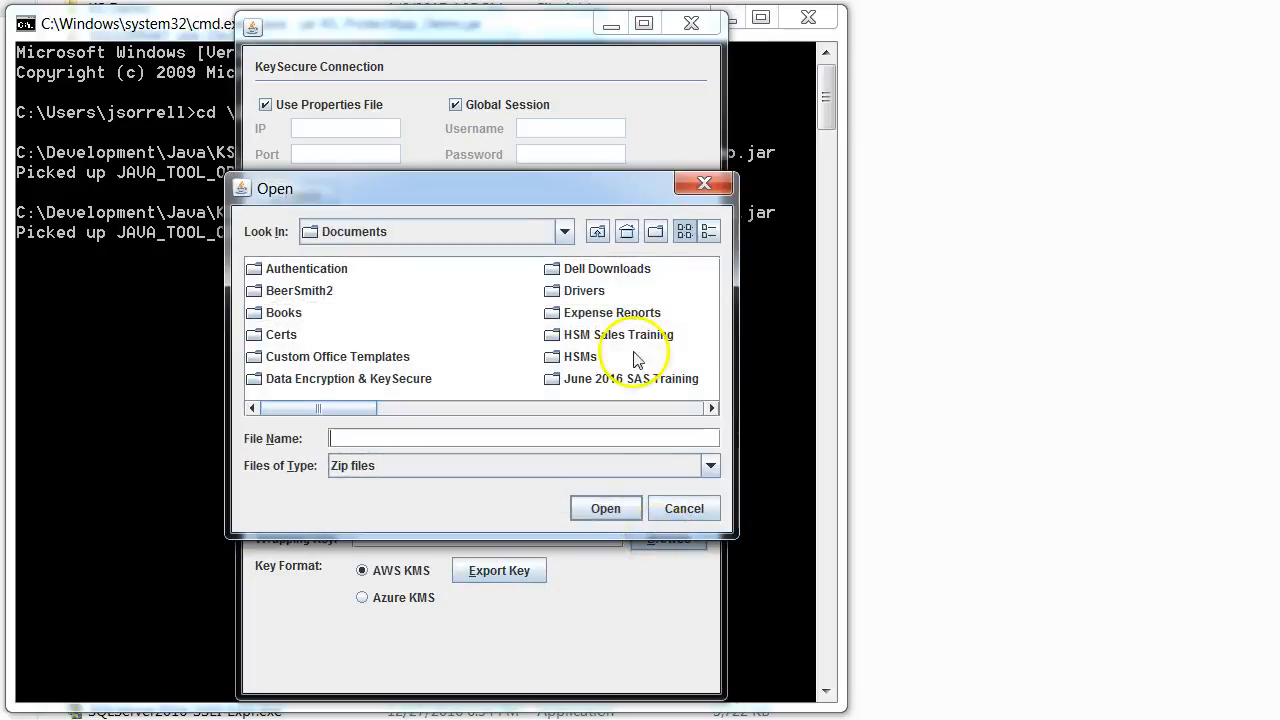
{"action": "left_click", "coordinate": [597, 231]}
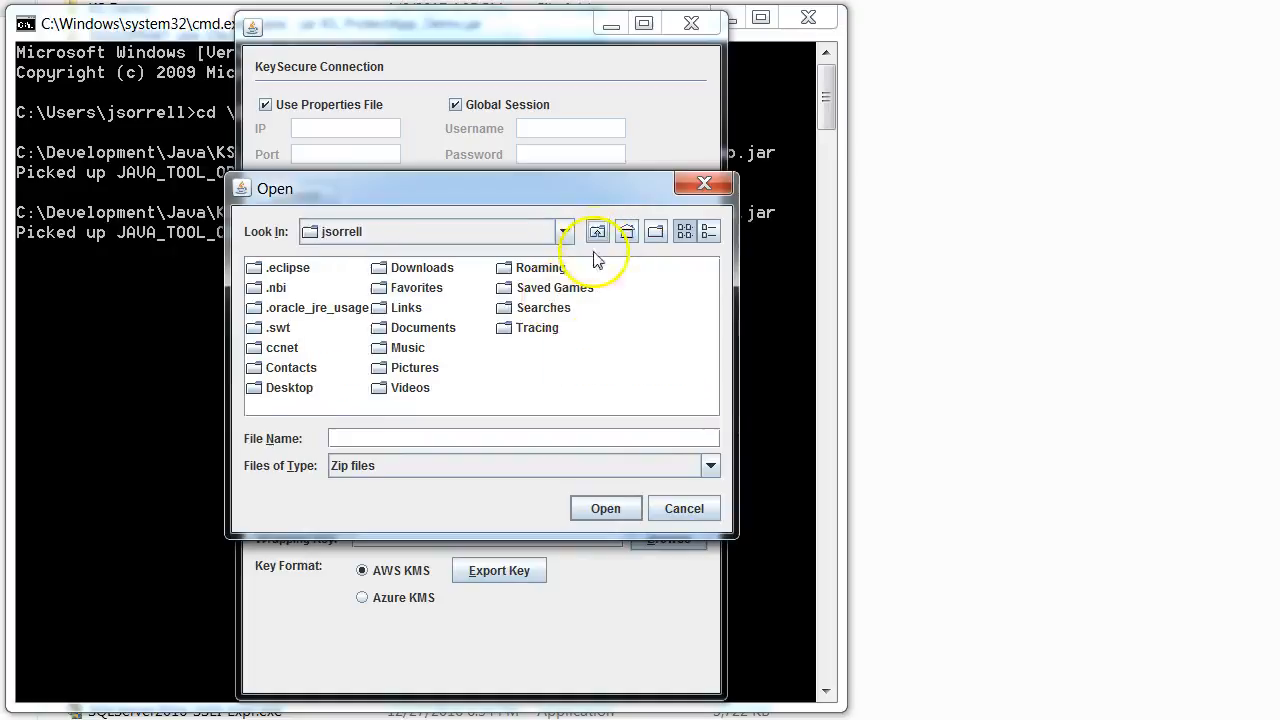
{"action": "double_click", "coordinate": [438, 270]}
{"action": "double_click", "coordinate": [290, 288]}
{"action": "left_click", "coordinate": [343, 268]}
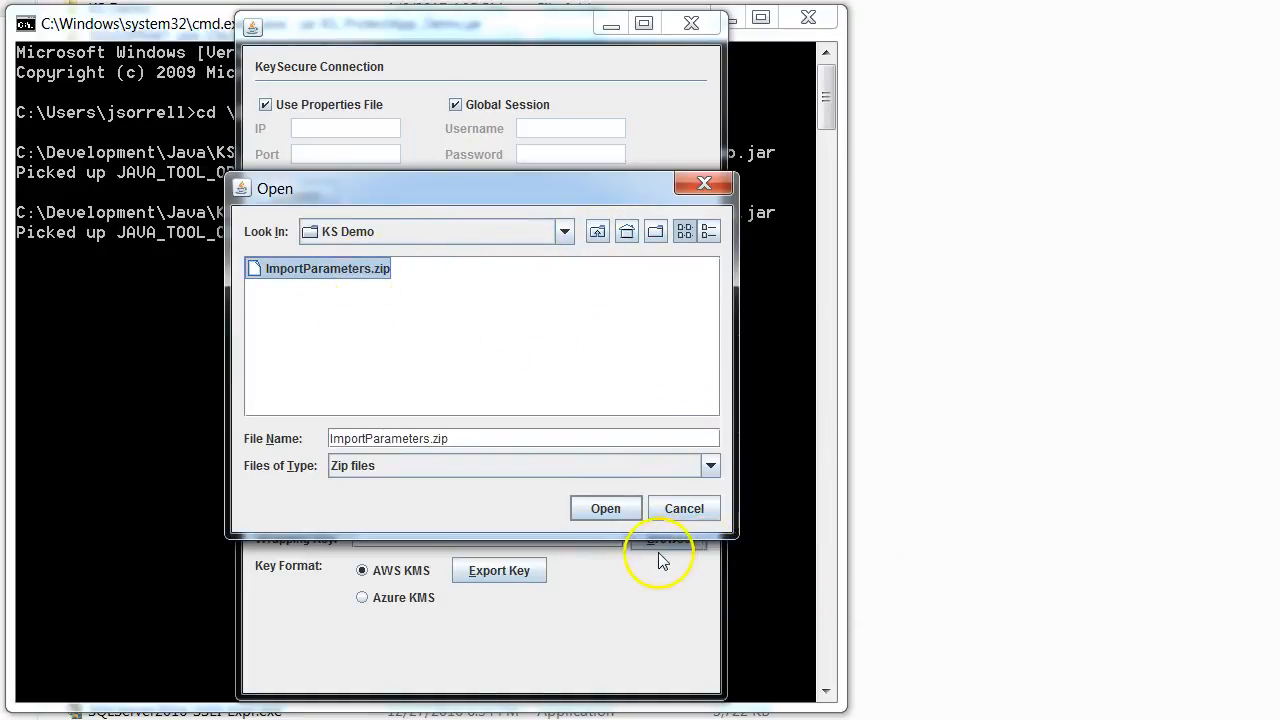
{"action": "left_click", "coordinate": [606, 510]}
{"action": "left_click", "coordinate": [585, 478]}
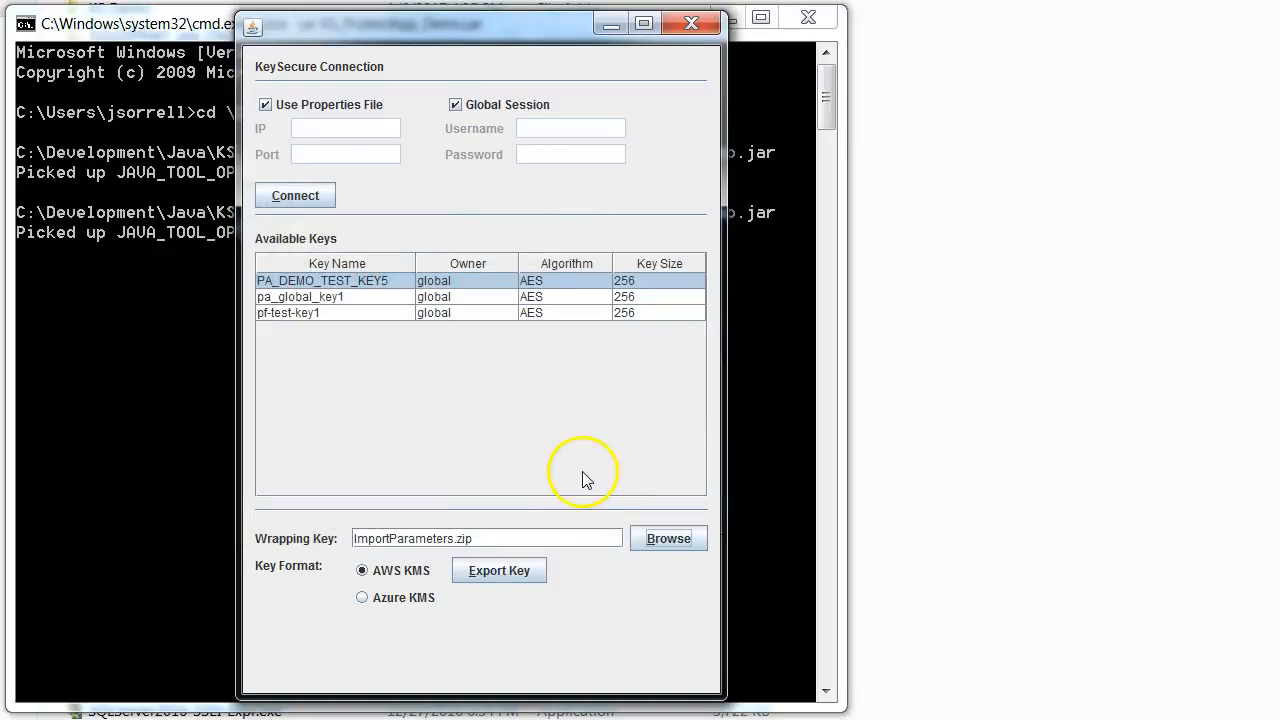
Export the selected key in AWS KMS format to the existing AWS_TEST.bin in the KS Demo folder in Downloads
{"action": "left_click", "coordinate": [522, 574]}
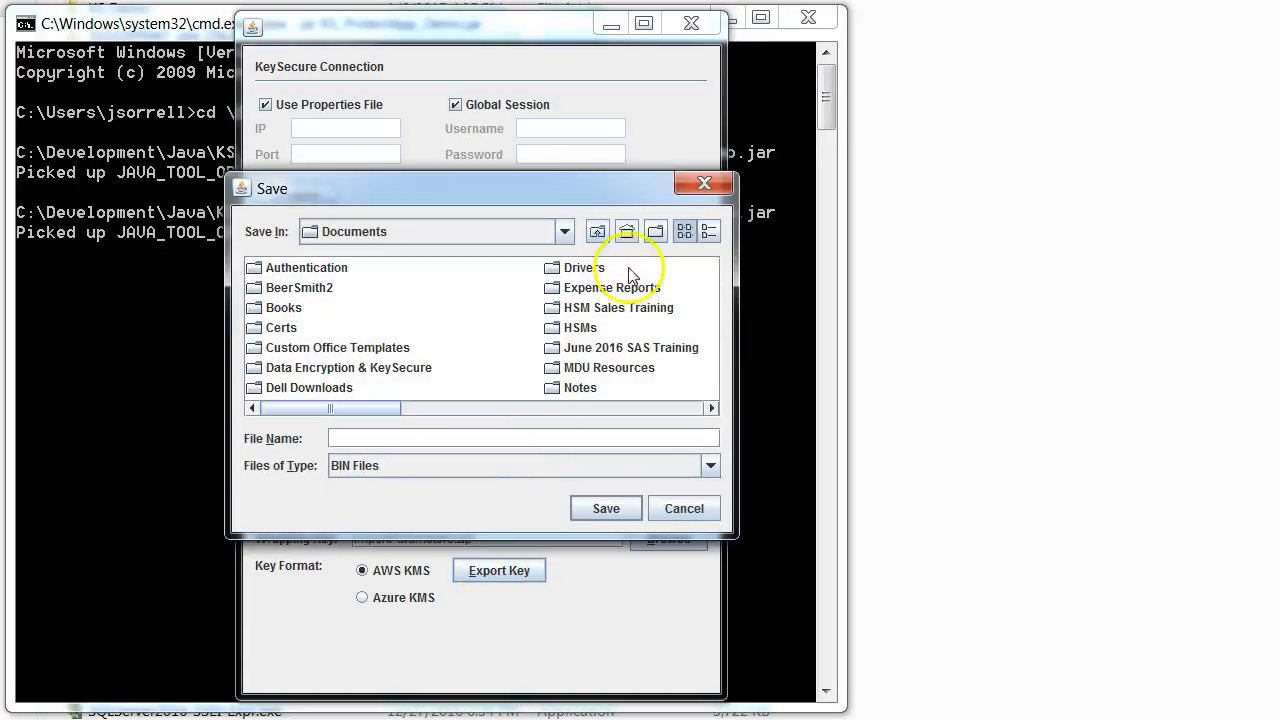
{"action": "left_click", "coordinate": [597, 231]}
{"action": "left_click", "coordinate": [418, 267]}
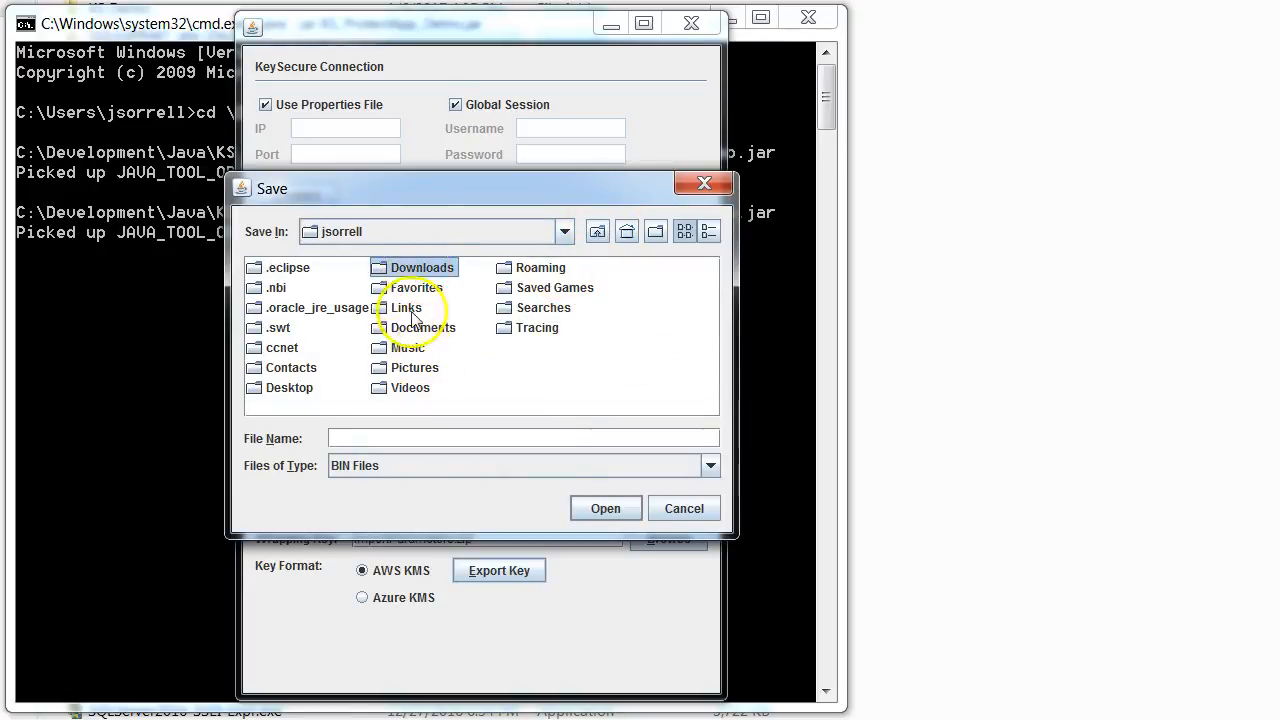
{"action": "left_click", "coordinate": [503, 376]}
{"action": "left_click", "coordinate": [433, 272]}
{"action": "left_click", "coordinate": [433, 271]}
{"action": "left_click", "coordinate": [543, 339]}
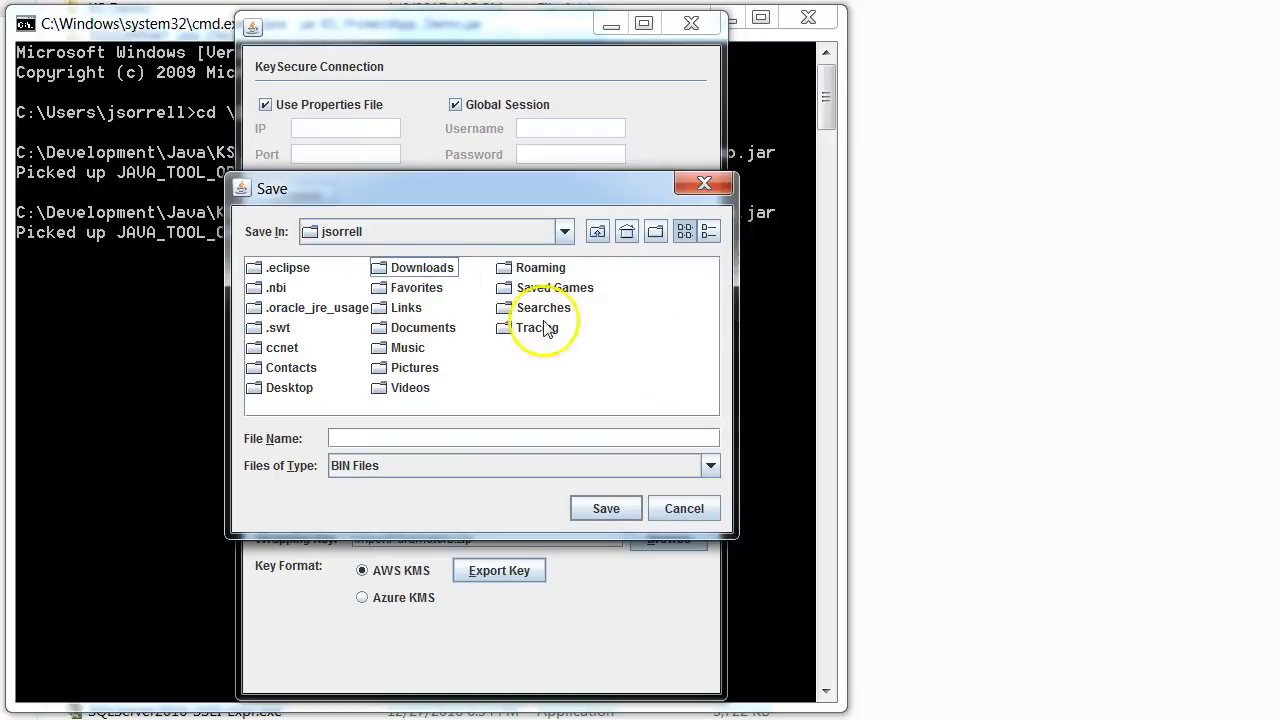
{"action": "double_click", "coordinate": [382, 270]}
{"action": "double_click", "coordinate": [285, 290]}
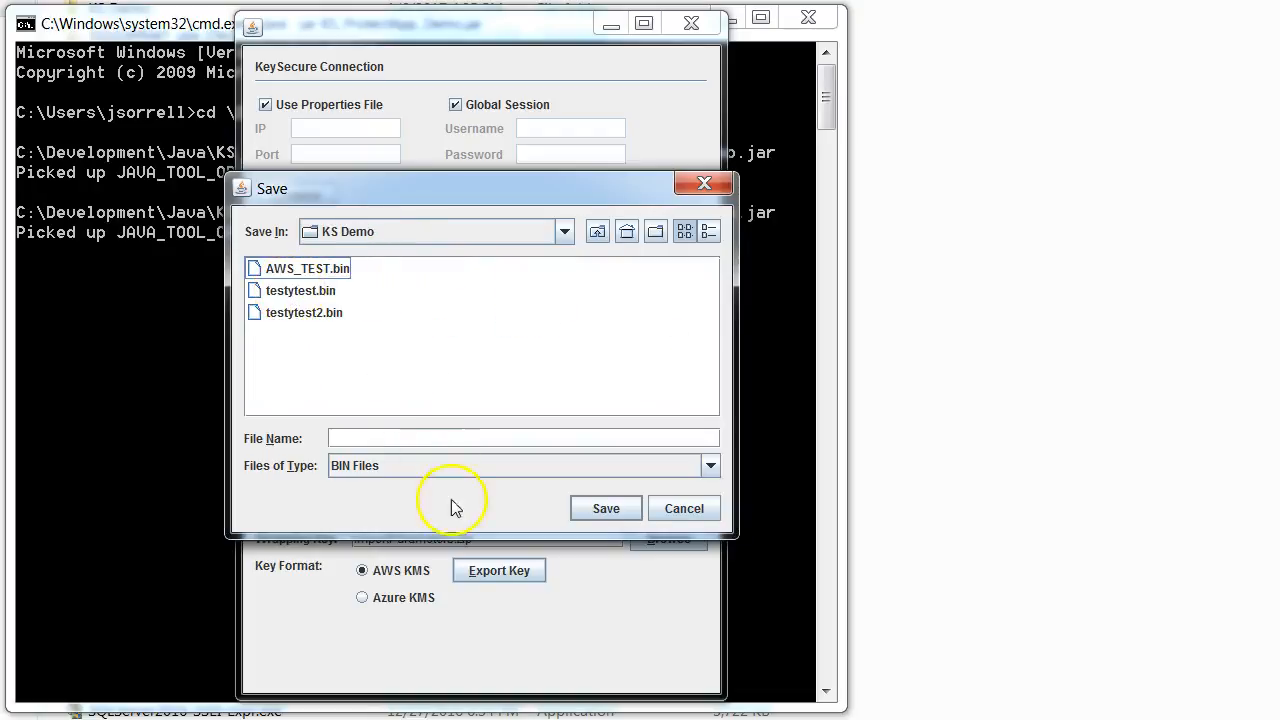
{"action": "left_click", "coordinate": [327, 271]}
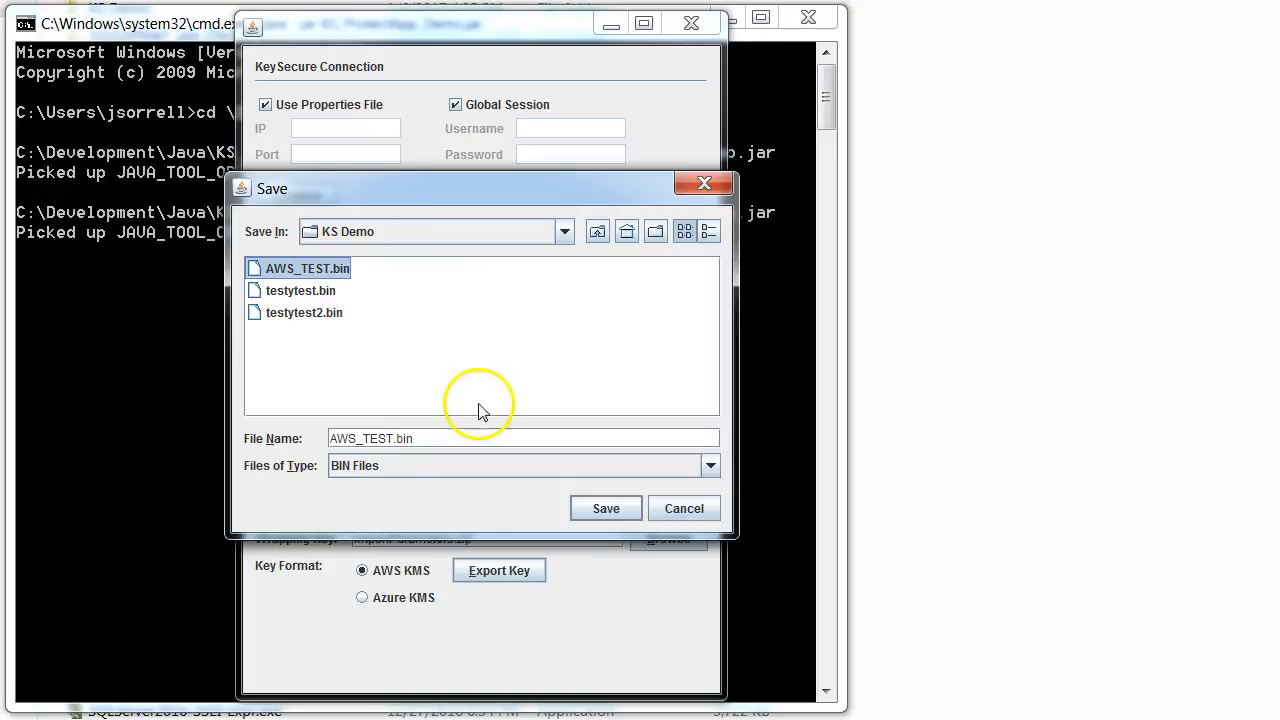
{"action": "left_click", "coordinate": [606, 506]}
{"action": "left_click", "coordinate": [553, 540]}
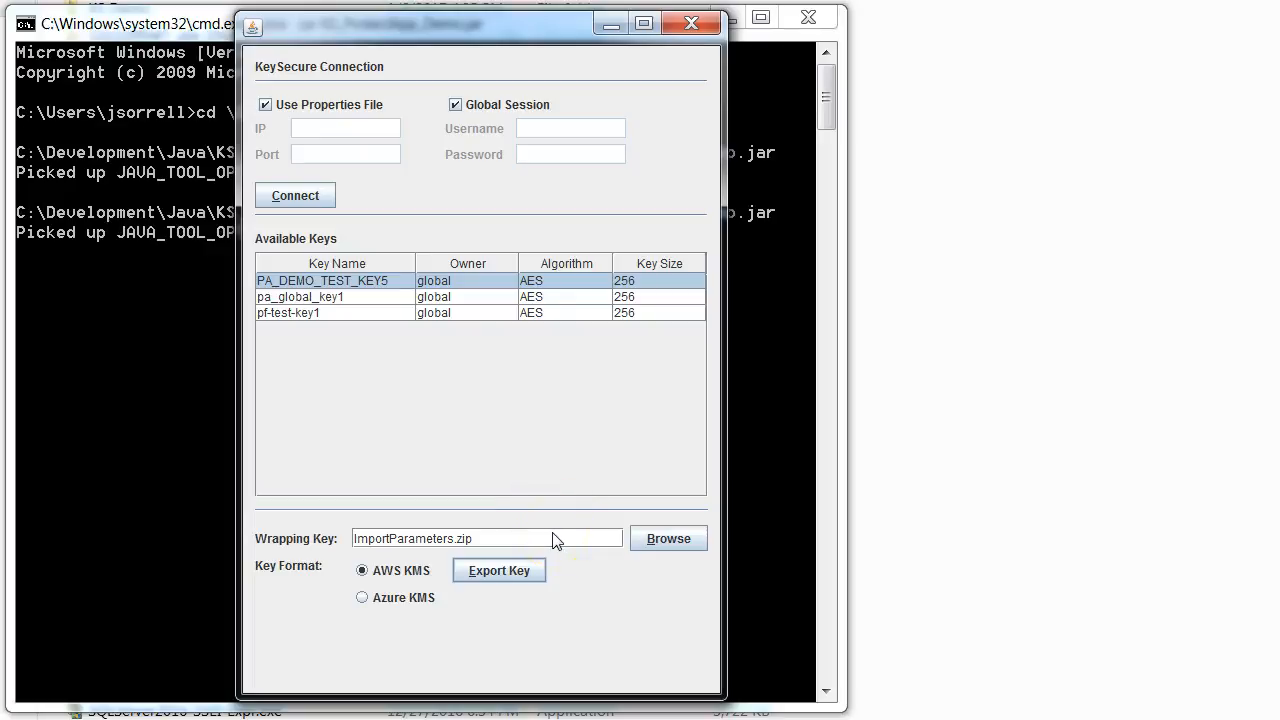
Switch back to the IAM console in the browser, declare the exported key material ready for upload, and continue to the upload page
{"action": "mouse_move", "coordinate": [82, 719]}
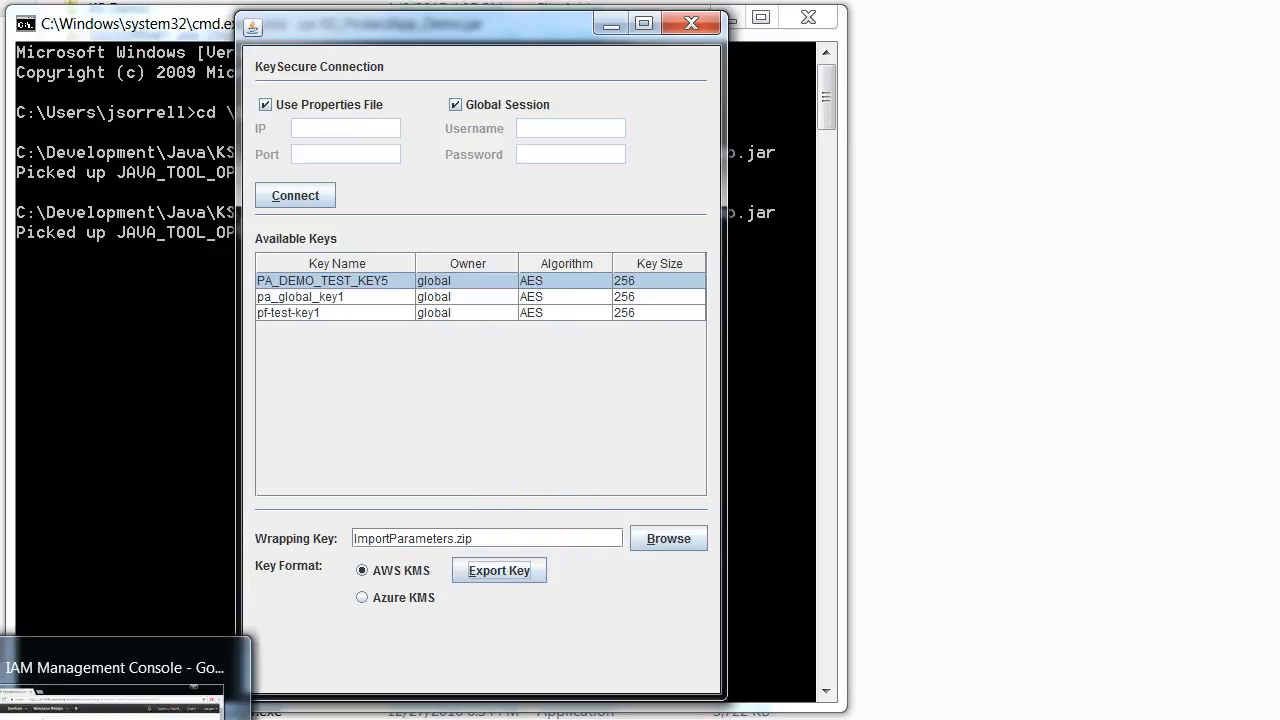
{"action": "left_click", "coordinate": [110, 690]}
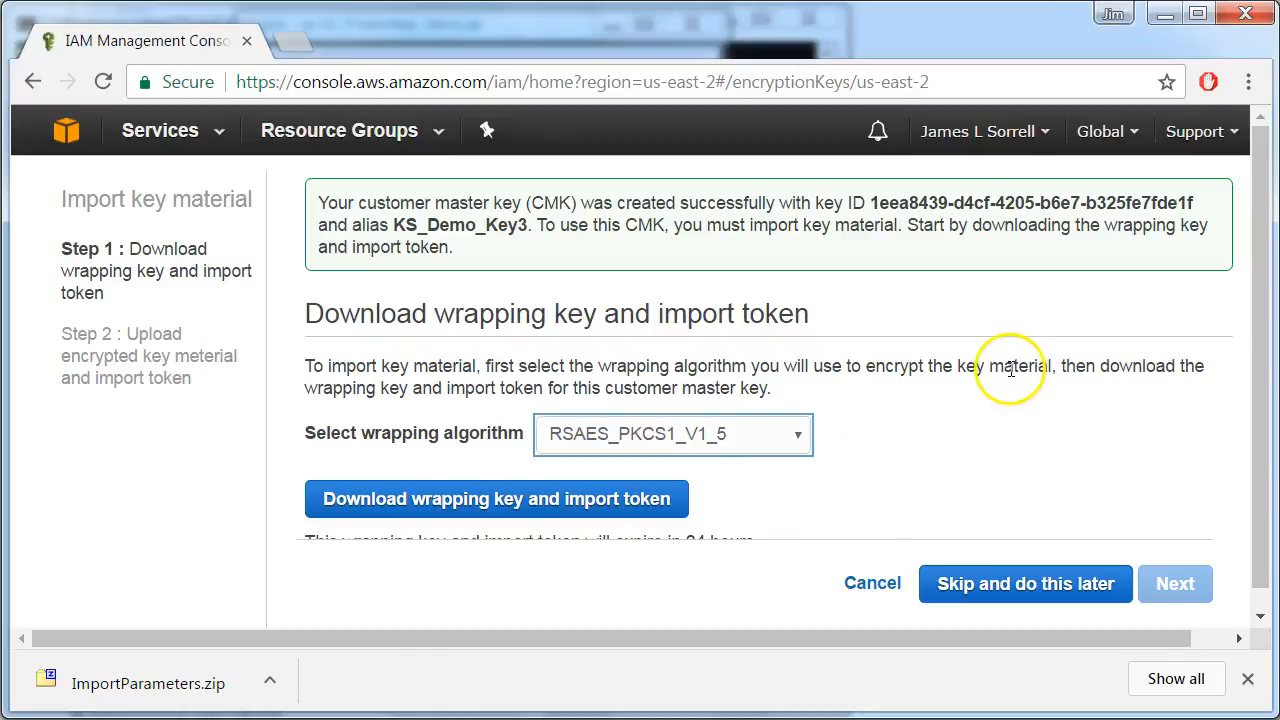
{"action": "left_click", "coordinate": [956, 412]}
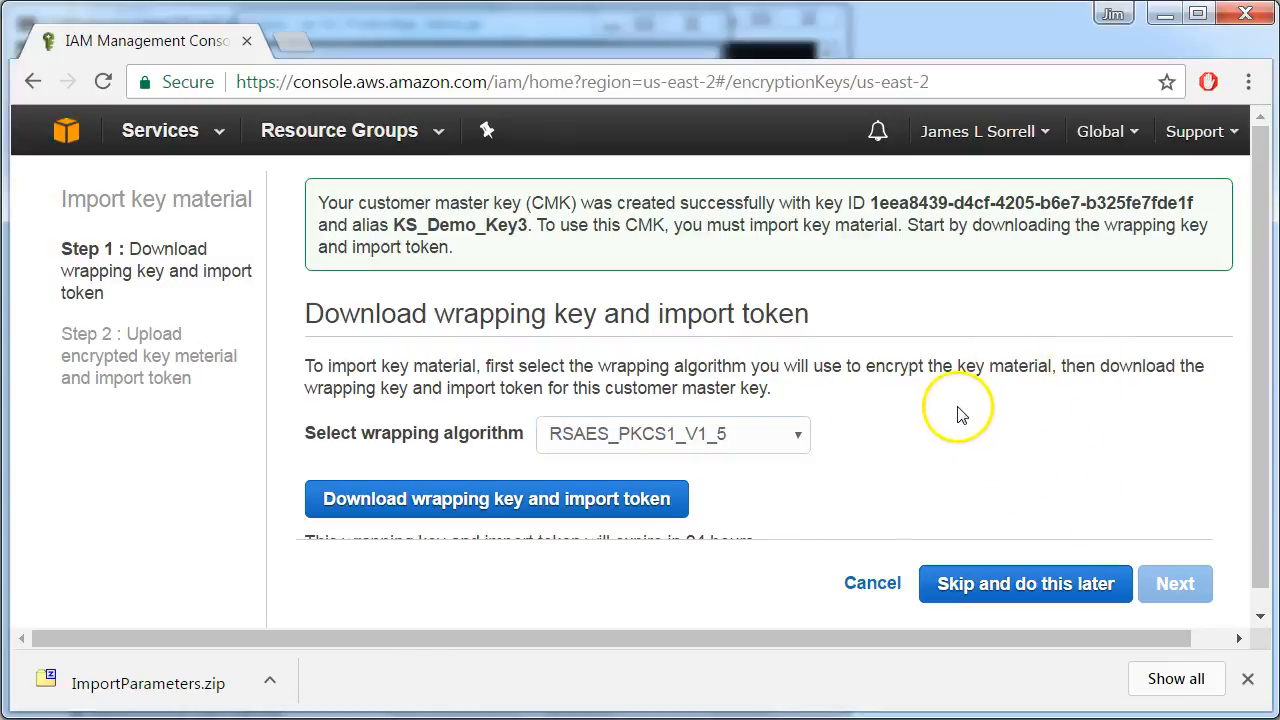
{"action": "scroll", "coordinate": [958, 420], "scroll_direction": "down", "scroll_amount": 1}
{"action": "scroll", "coordinate": [956, 420], "scroll_direction": "down", "scroll_amount": 1}
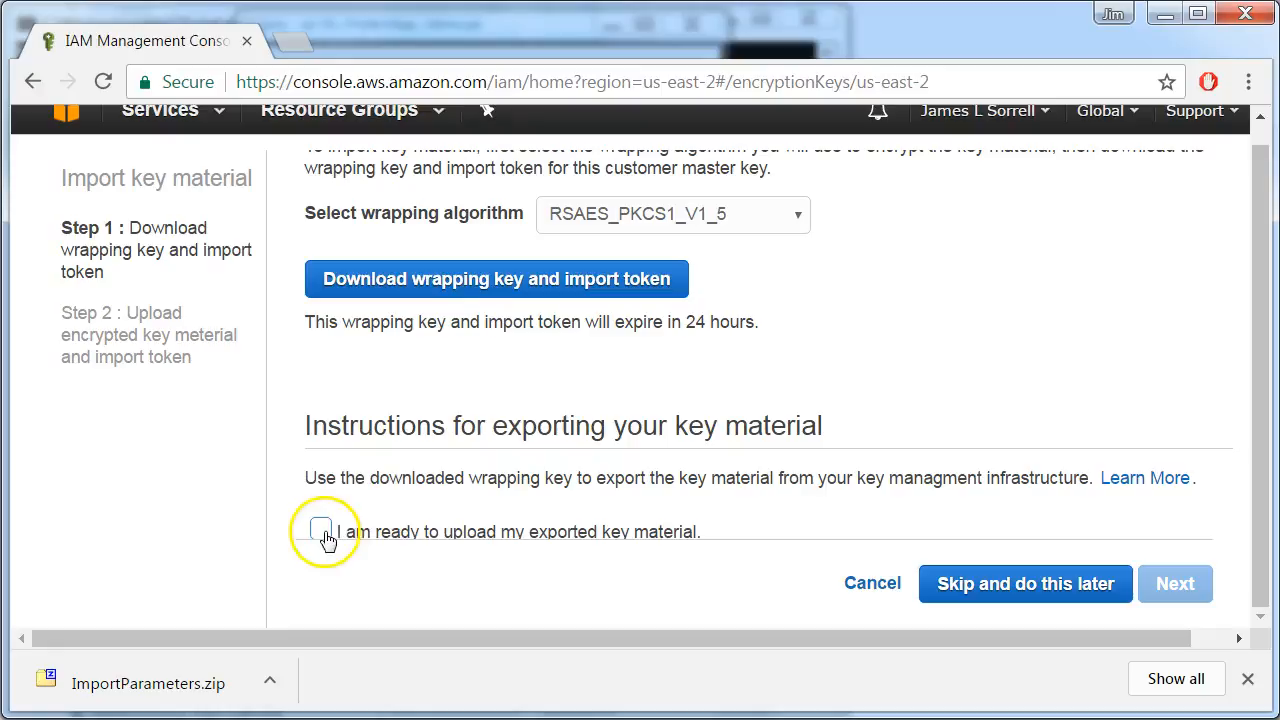
{"action": "left_click", "coordinate": [320, 531]}
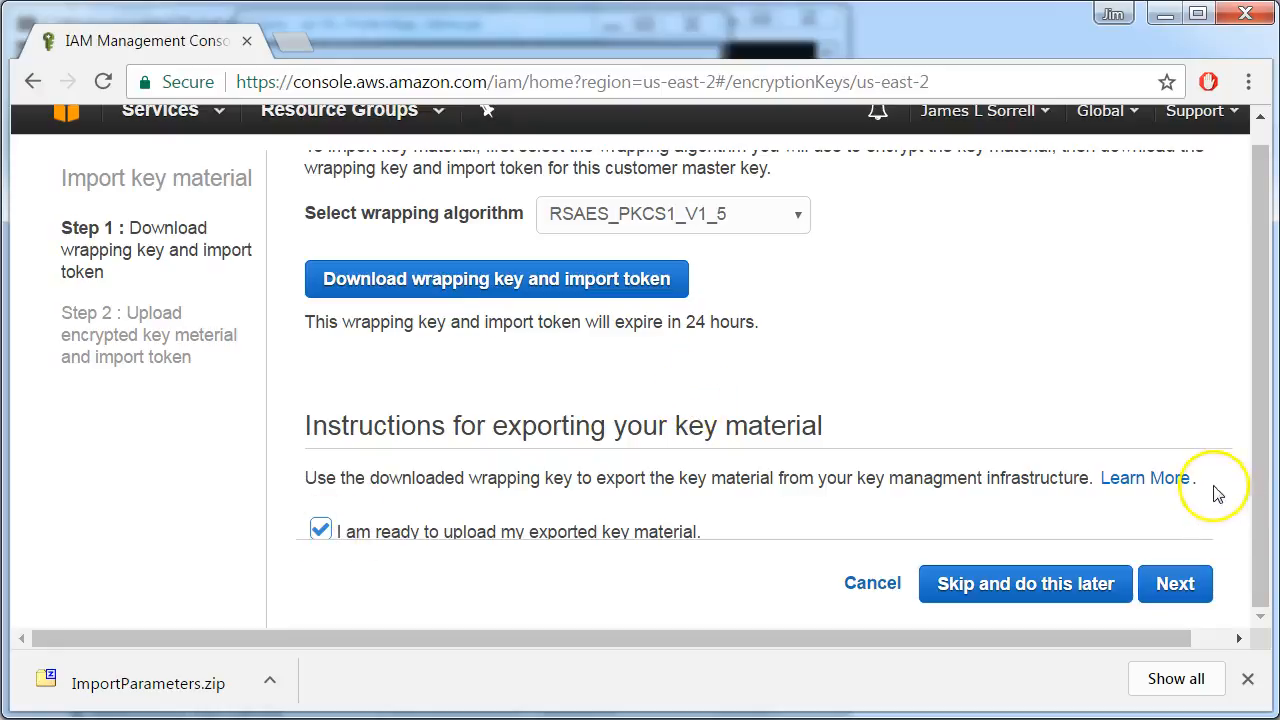
{"action": "left_click", "coordinate": [1197, 586]}
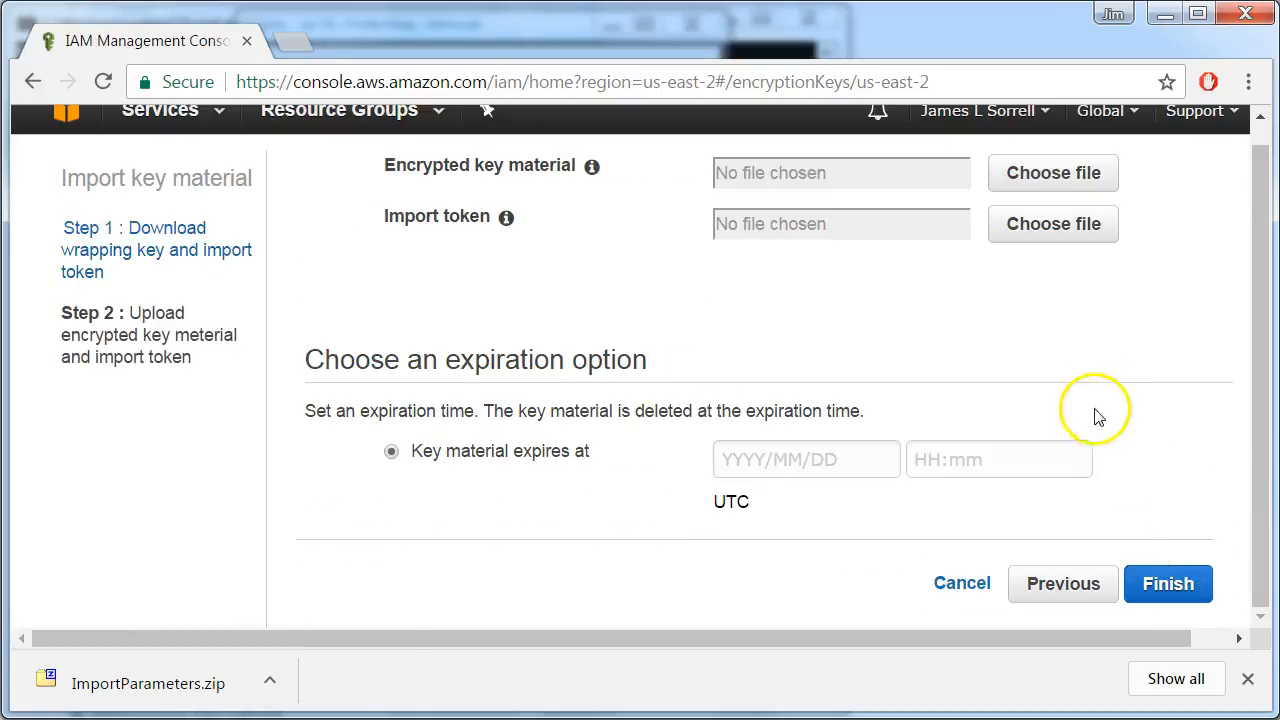
Choose AWS_TEST.bin from the KS Demo folder as the encrypted key material
{"action": "left_click", "coordinate": [1052, 174]}
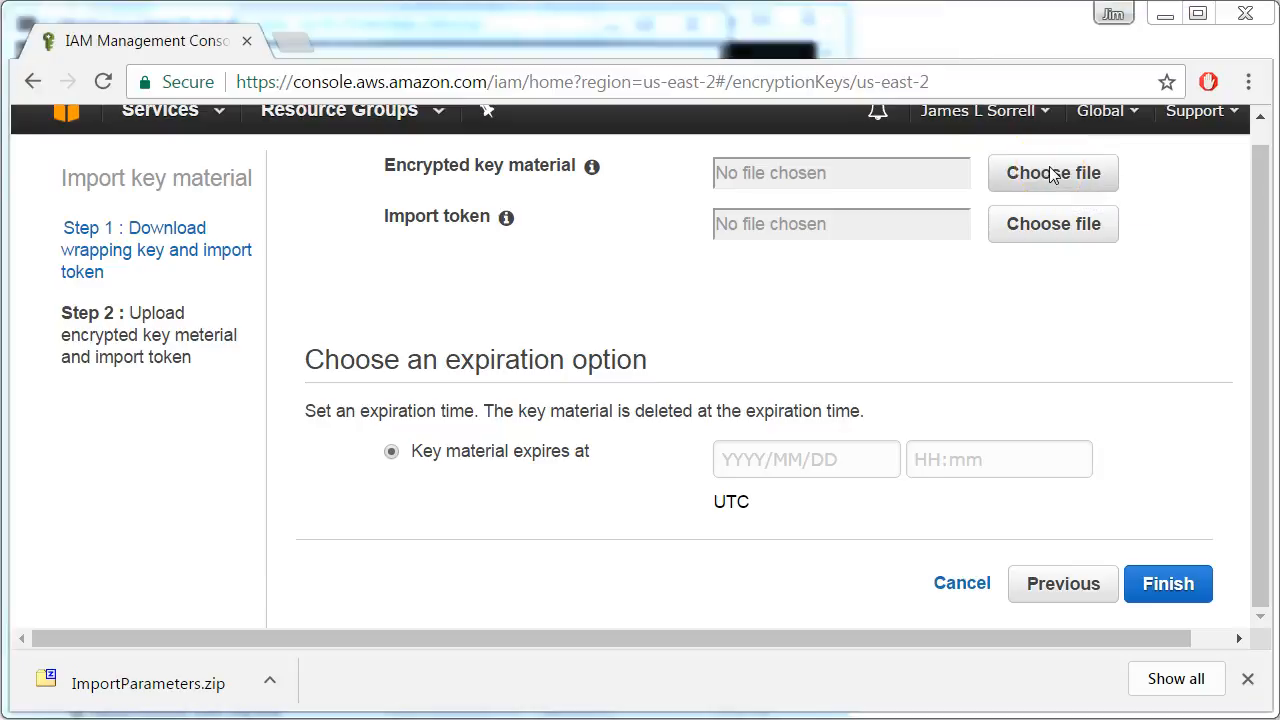
{"action": "left_click", "coordinate": [330, 172]}
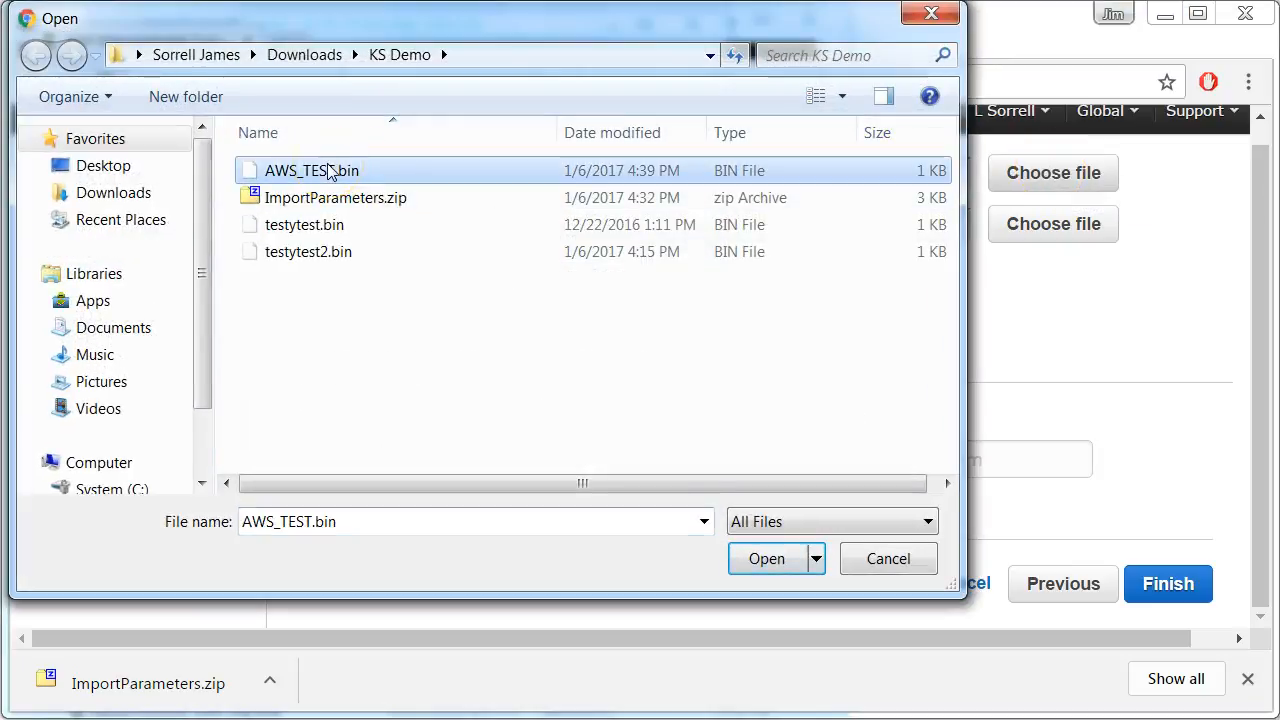
{"action": "left_click", "coordinate": [766, 559]}
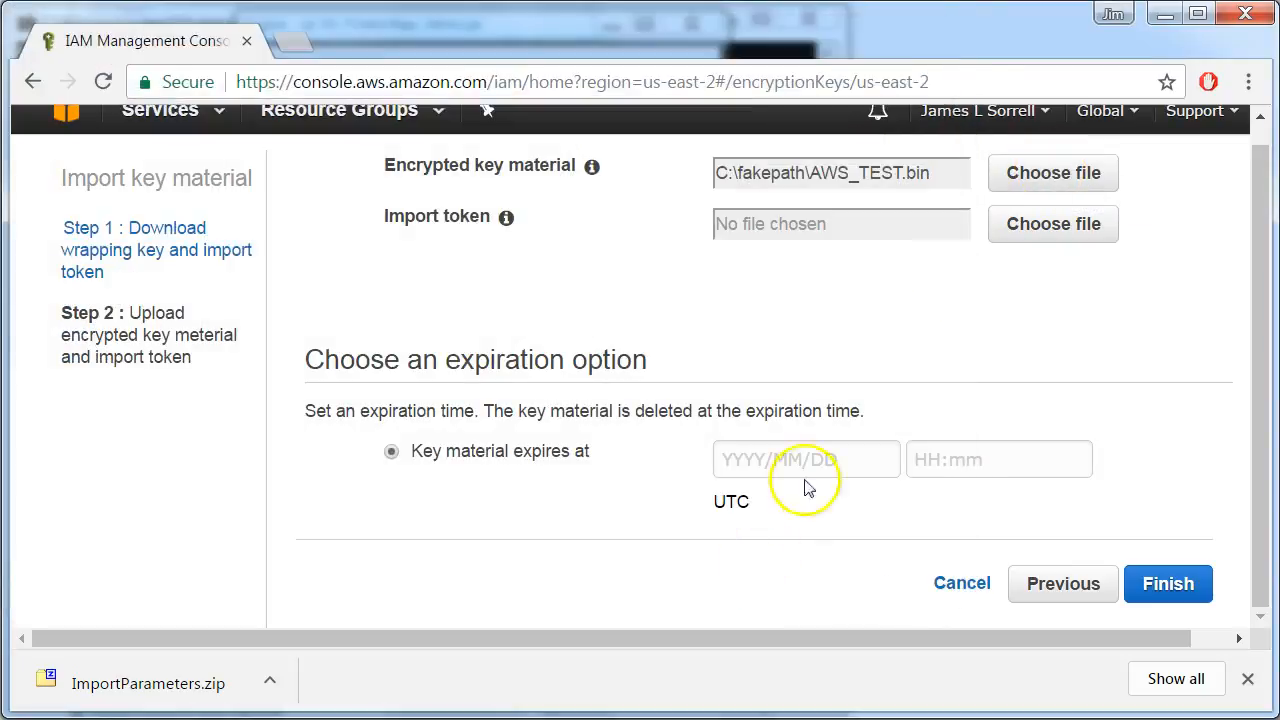
Extract the importToken file from ImportParameters.zip into the KS Demo folder in Downloads
{"action": "left_click", "coordinate": [1085, 232]}
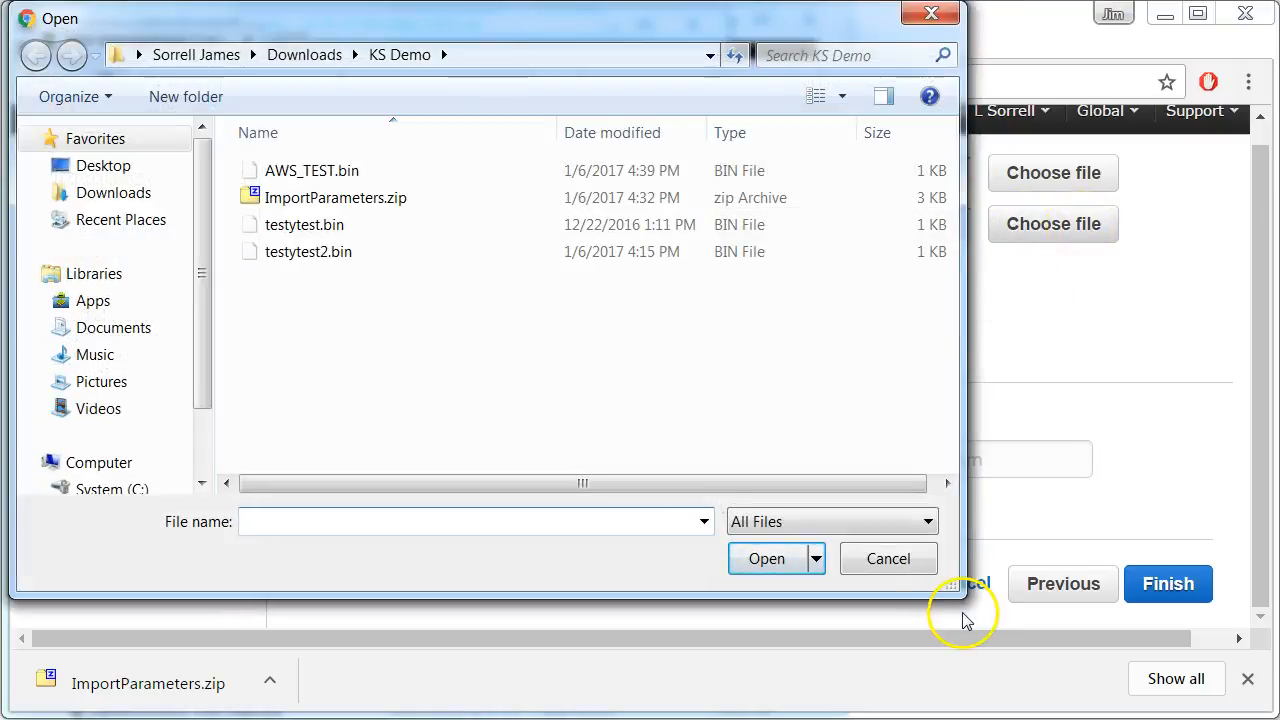
{"action": "left_click", "coordinate": [893, 558]}
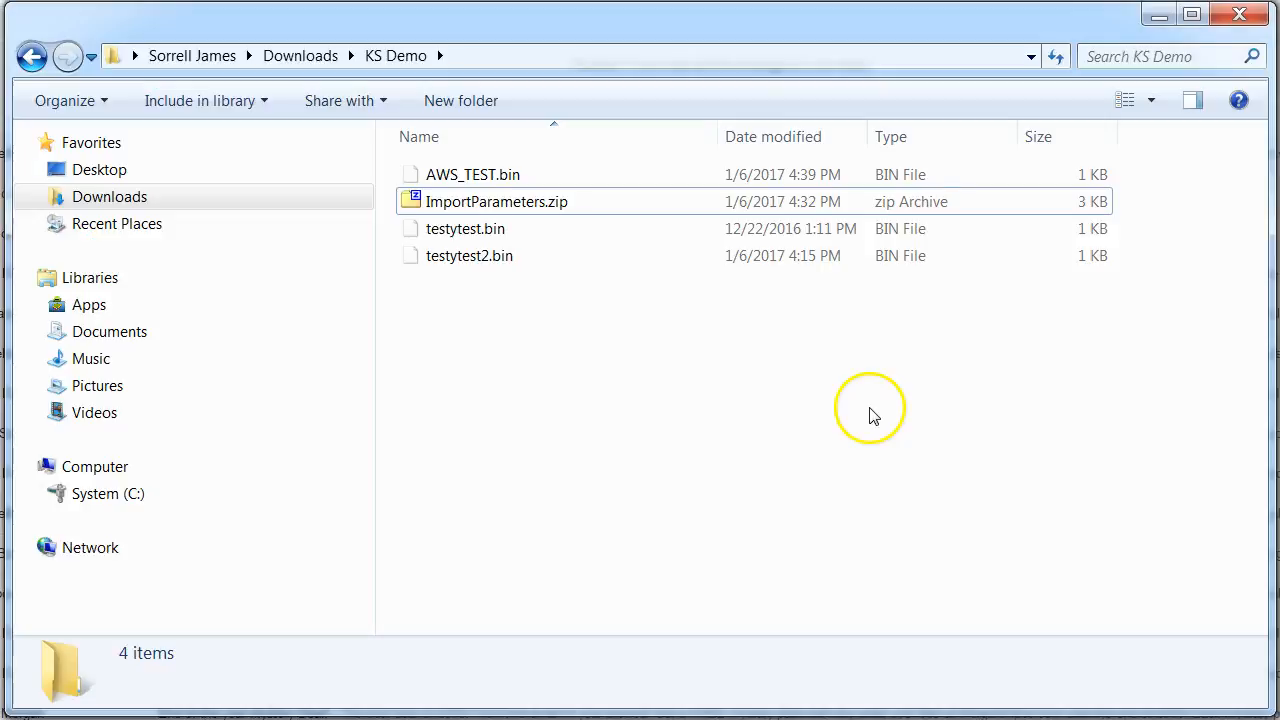
{"action": "double_click", "coordinate": [515, 204]}
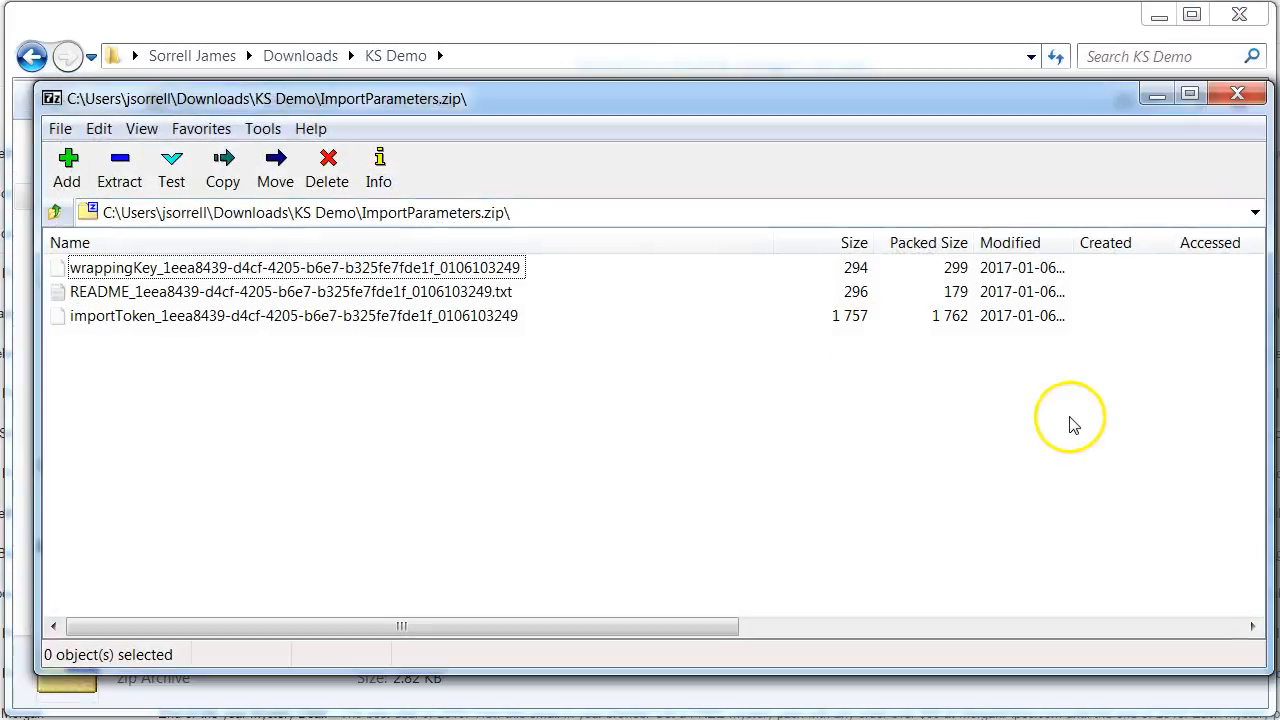
{"action": "left_click", "coordinate": [145, 270]}
{"action": "left_click", "coordinate": [158, 272]}
{"action": "left_click", "coordinate": [172, 278]}
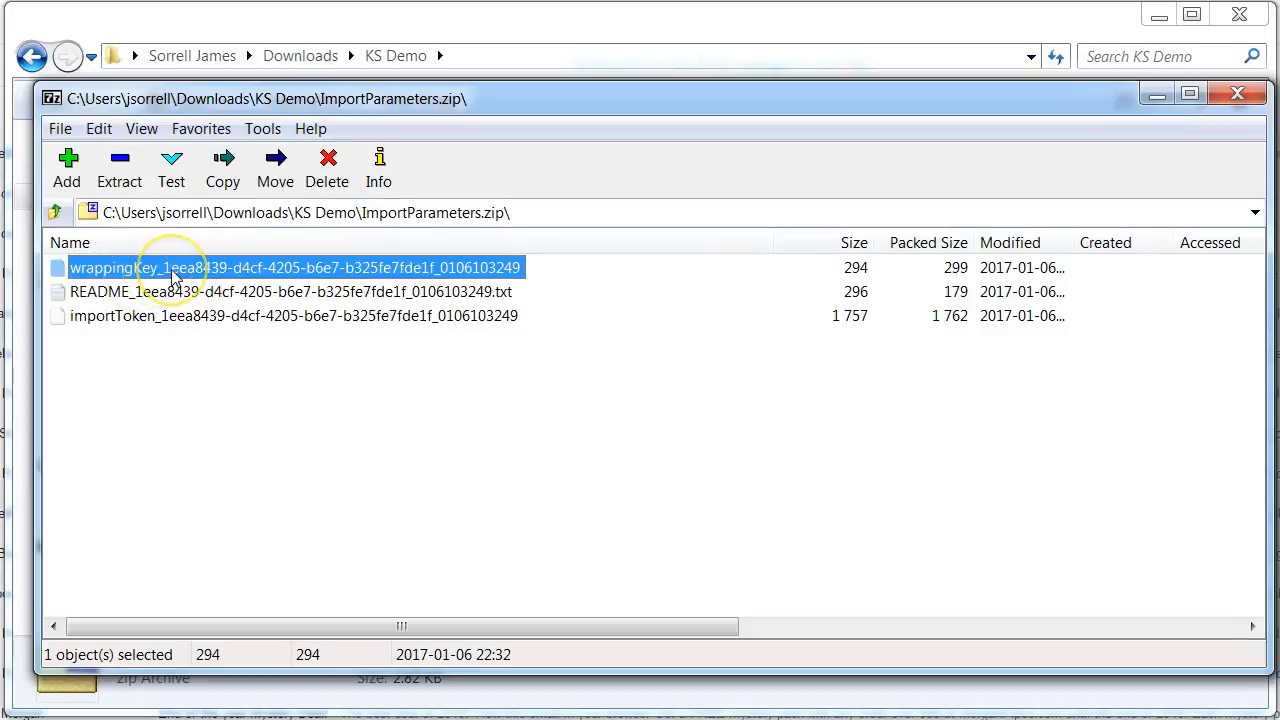
{"action": "left_click", "coordinate": [166, 328]}
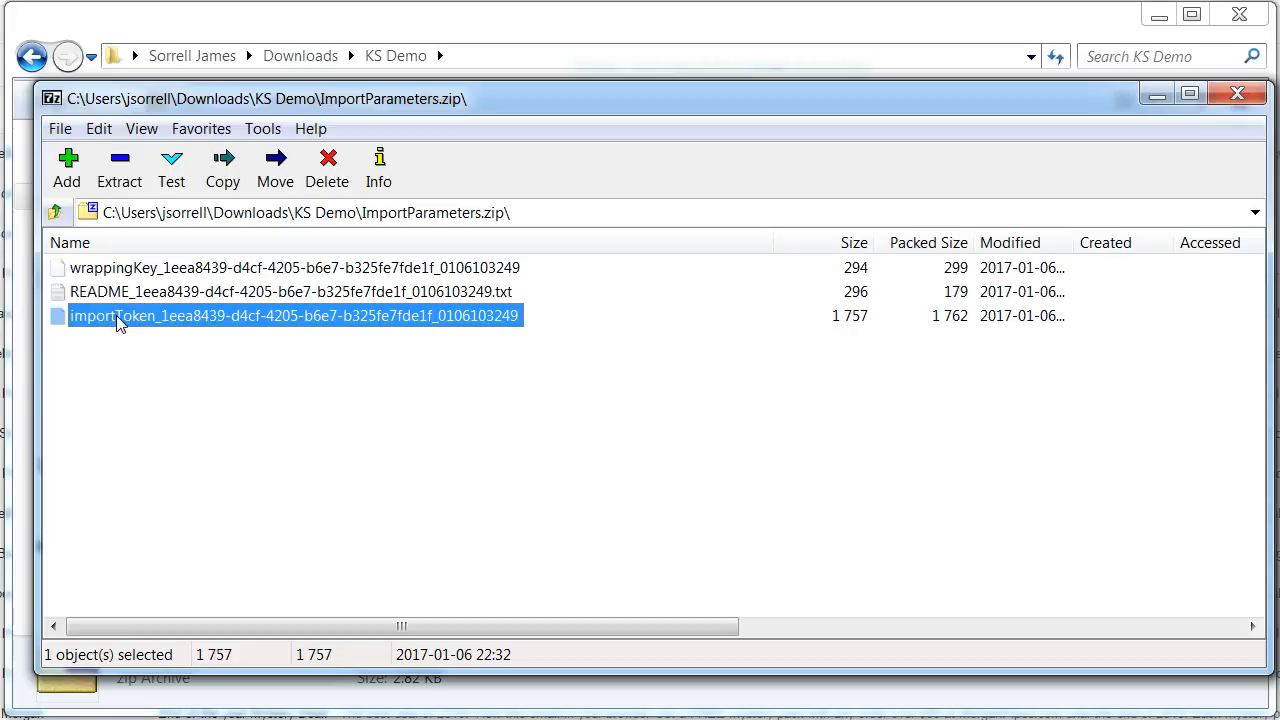
{"action": "left_click_drag", "start_coordinate": [116, 315], "coordinate": [871, 694]}
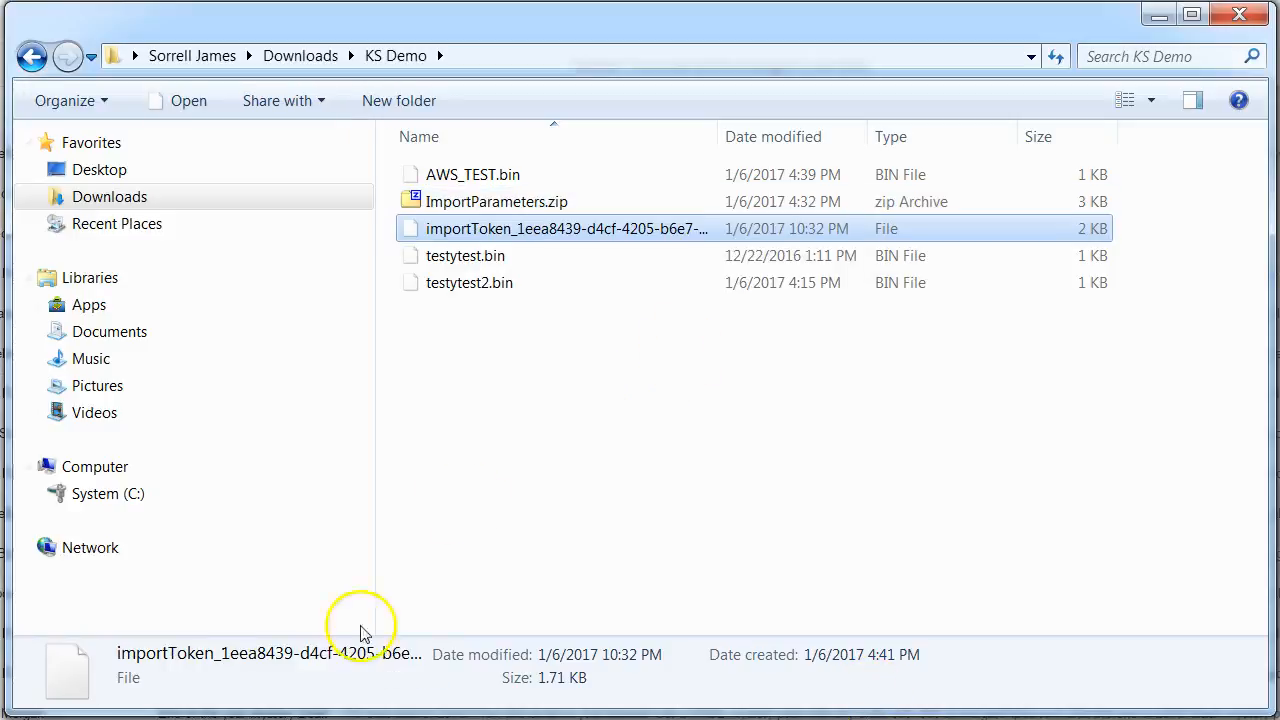
Switch back to the IAM console in the browser and choose the extracted importToken file as the import token
{"action": "left_click", "coordinate": [200, 680]}
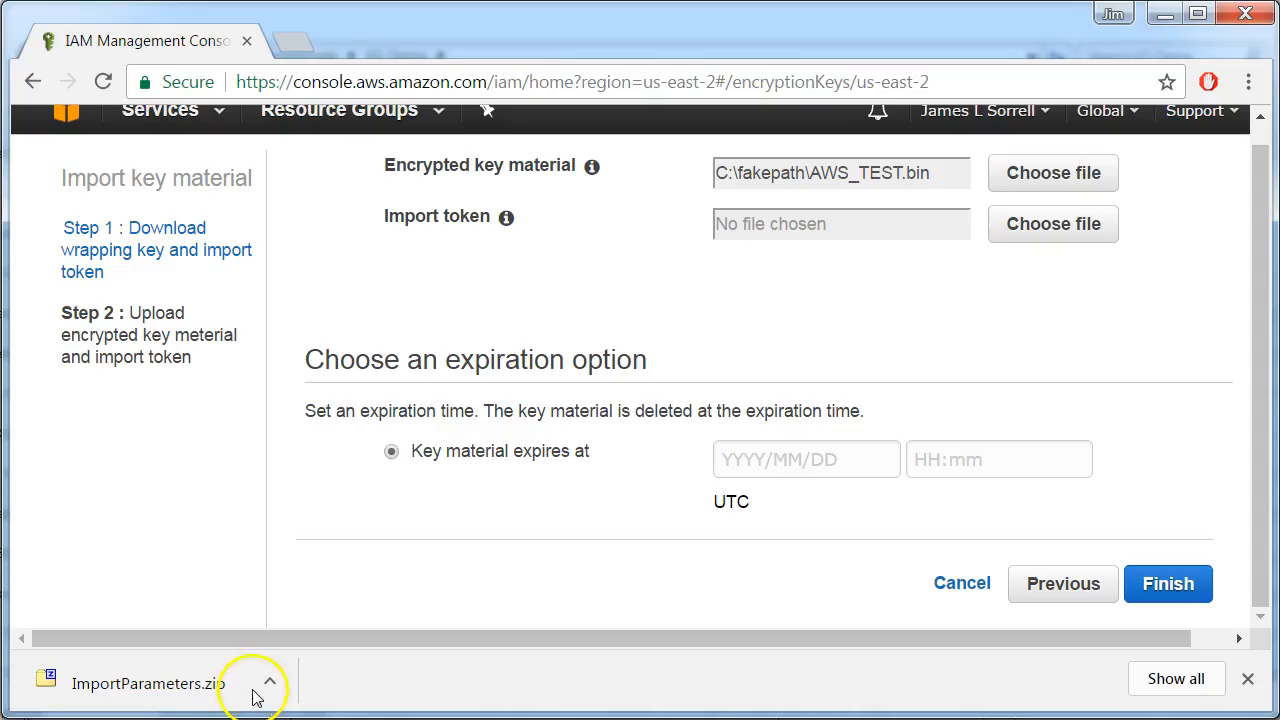
{"action": "left_click", "coordinate": [1064, 222]}
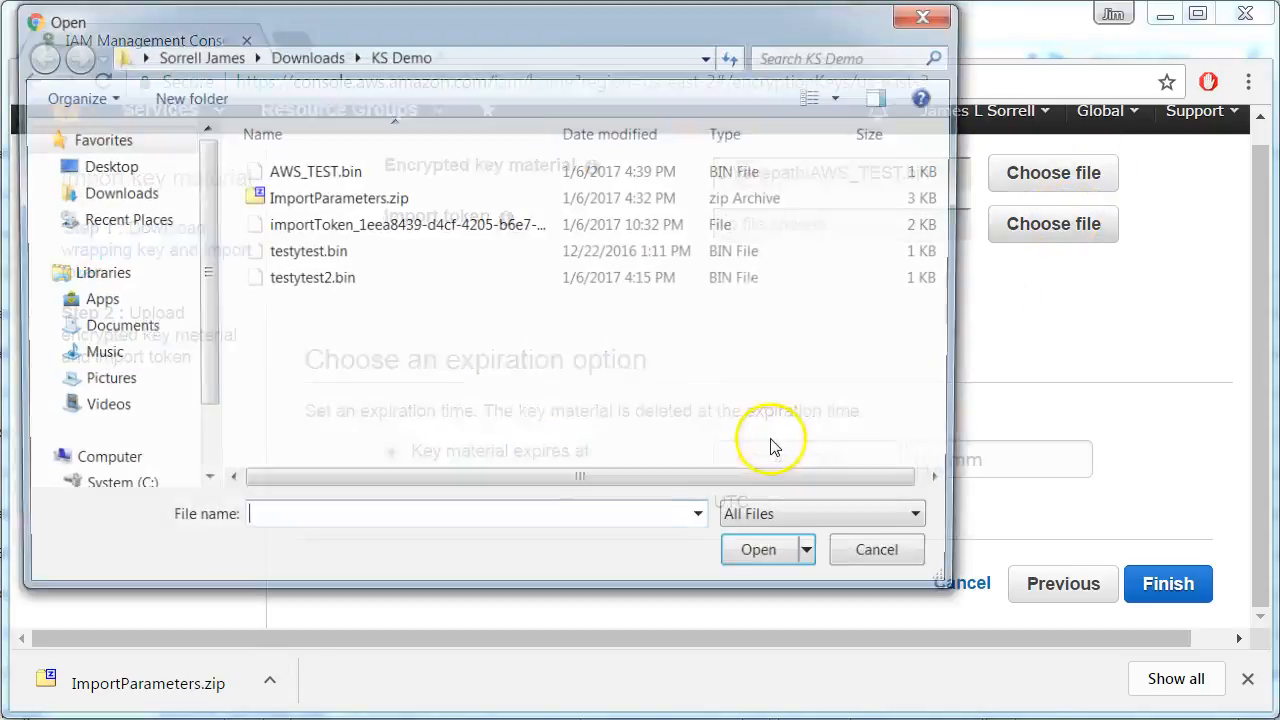
{"action": "left_click", "coordinate": [292, 228]}
{"action": "left_click", "coordinate": [766, 558]}
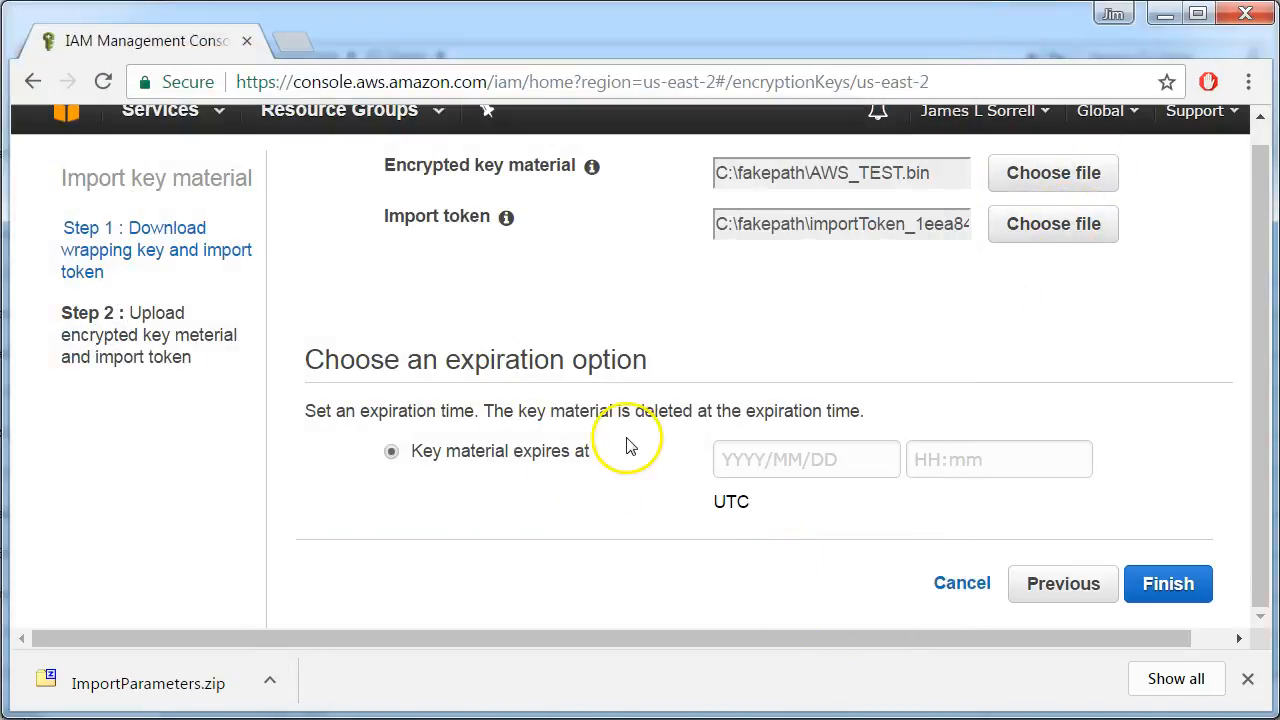
Set the key material to never expire and finish importing it into the KMS key
{"action": "scroll", "coordinate": [626, 440], "scroll_direction": "down", "scroll_amount": 1}
{"action": "left_click", "coordinate": [391, 493]}
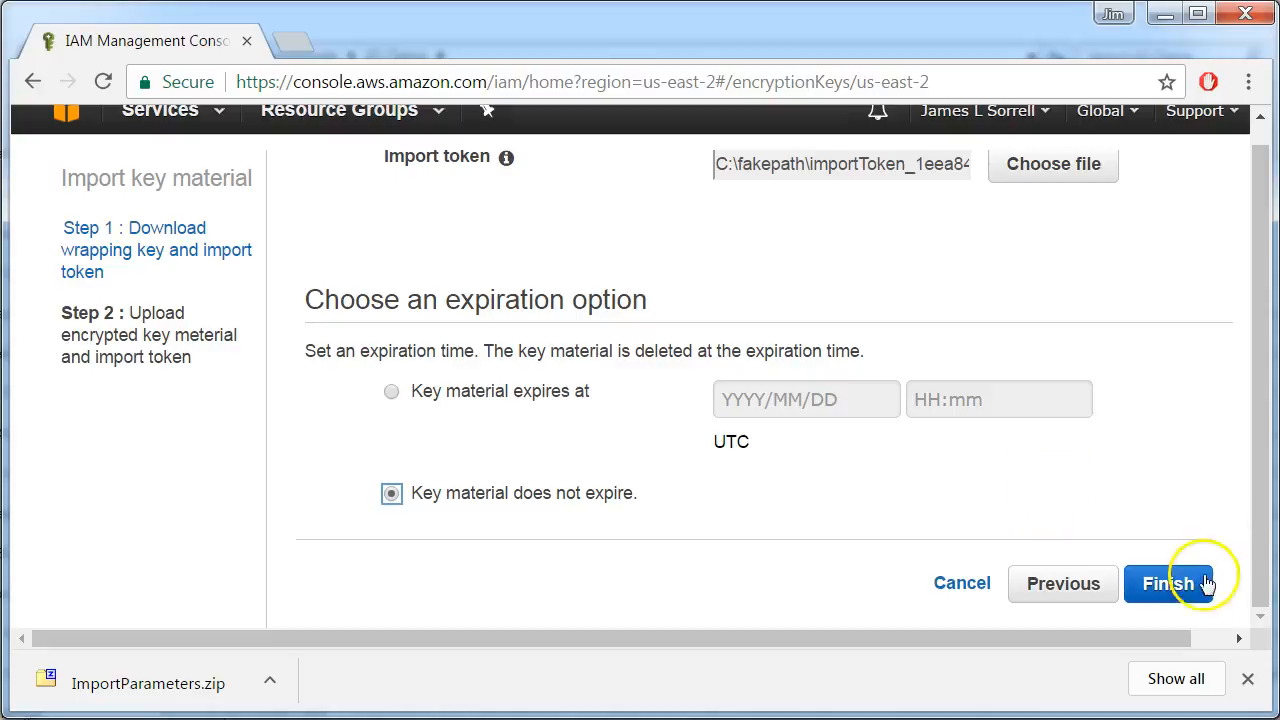
{"action": "left_click", "coordinate": [1170, 585]}
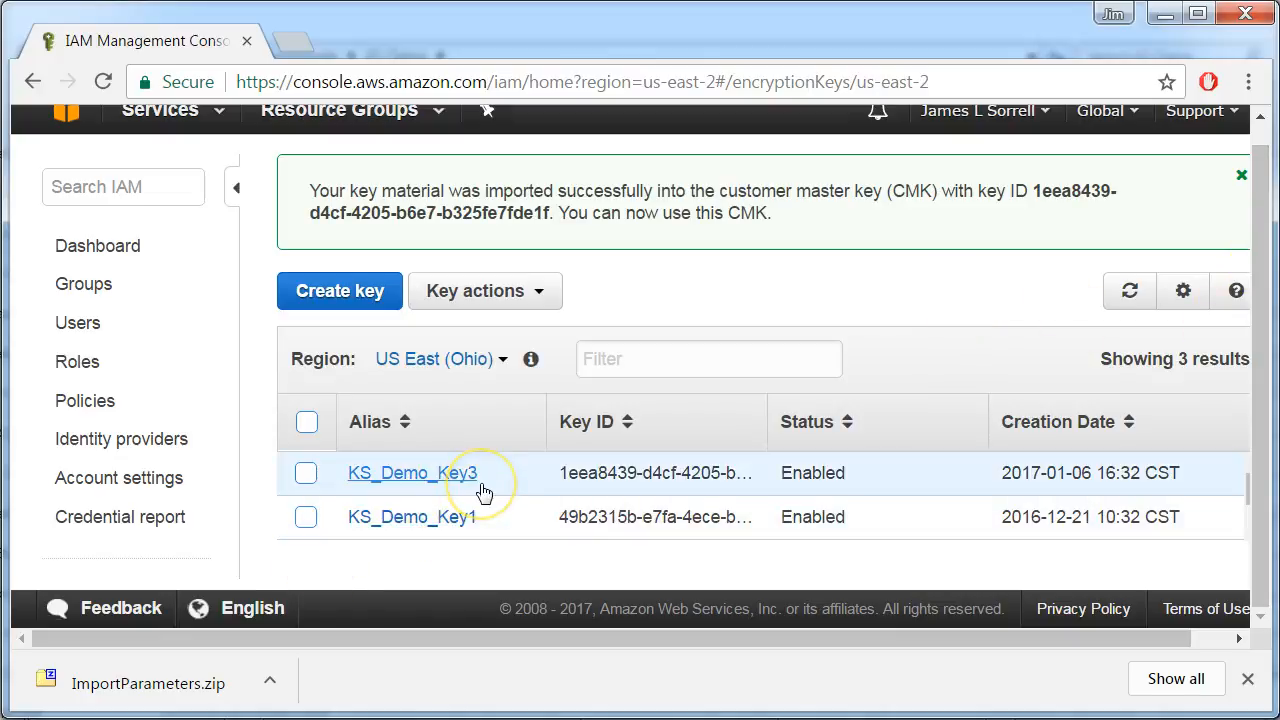
{"action": "left_click", "coordinate": [876, 409]}
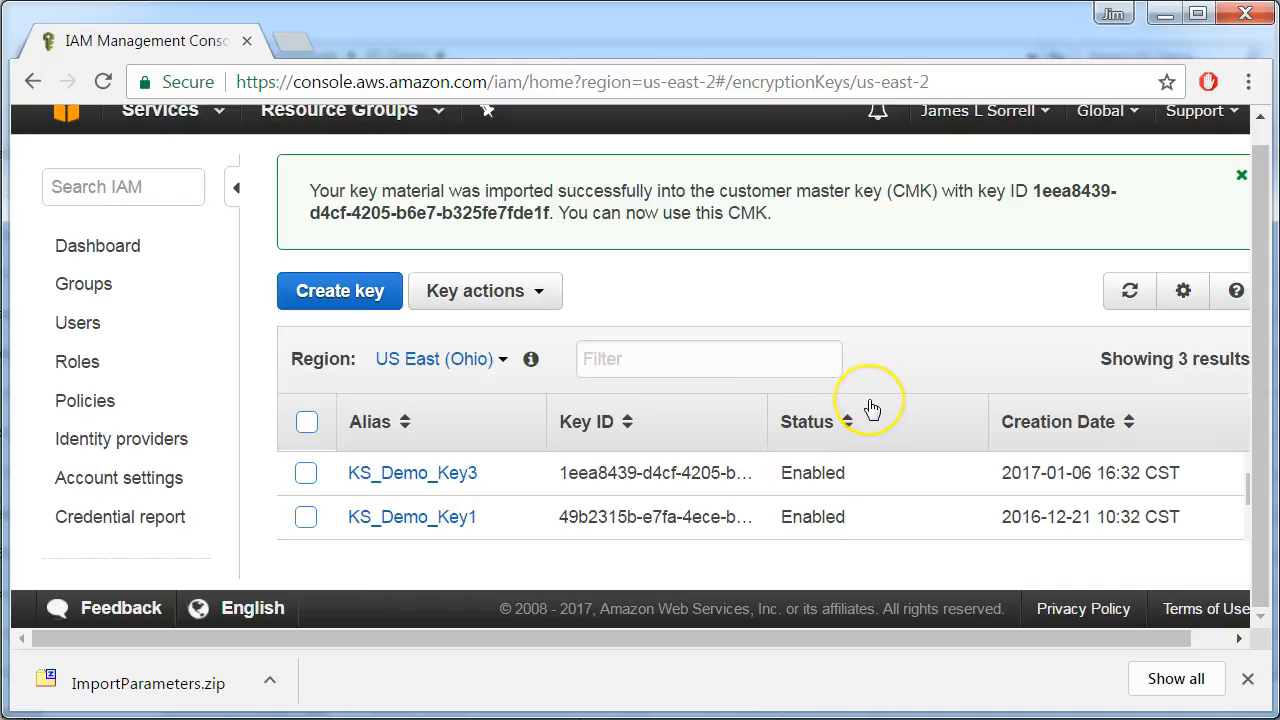